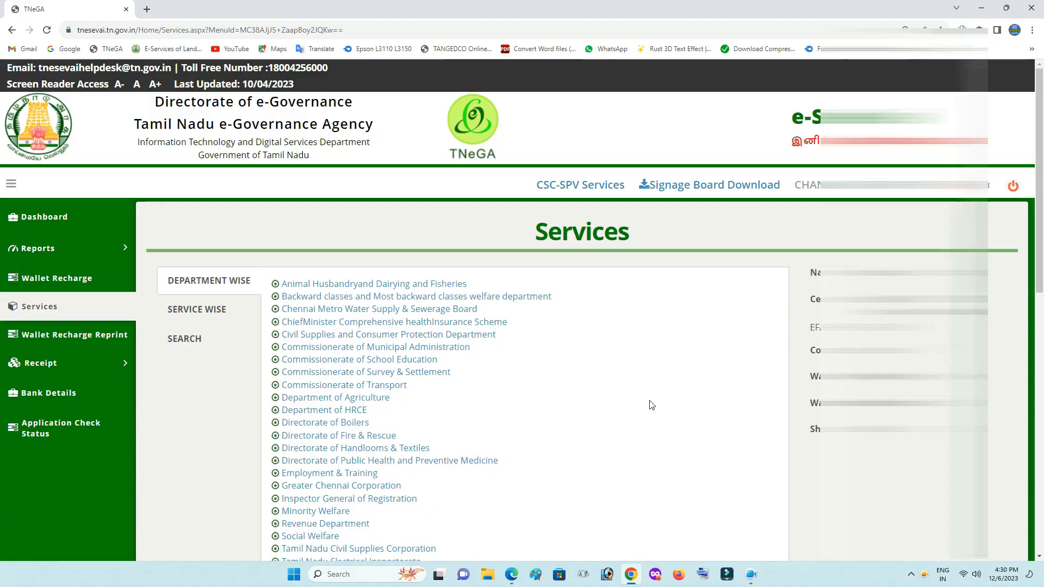
# Open REV-122 Issuance of Jain Religious Minority Certificate from page 3 of the Revenue Department services.
pyautogui.scroll(-3, 648, 403)
pyautogui.click(365, 362)
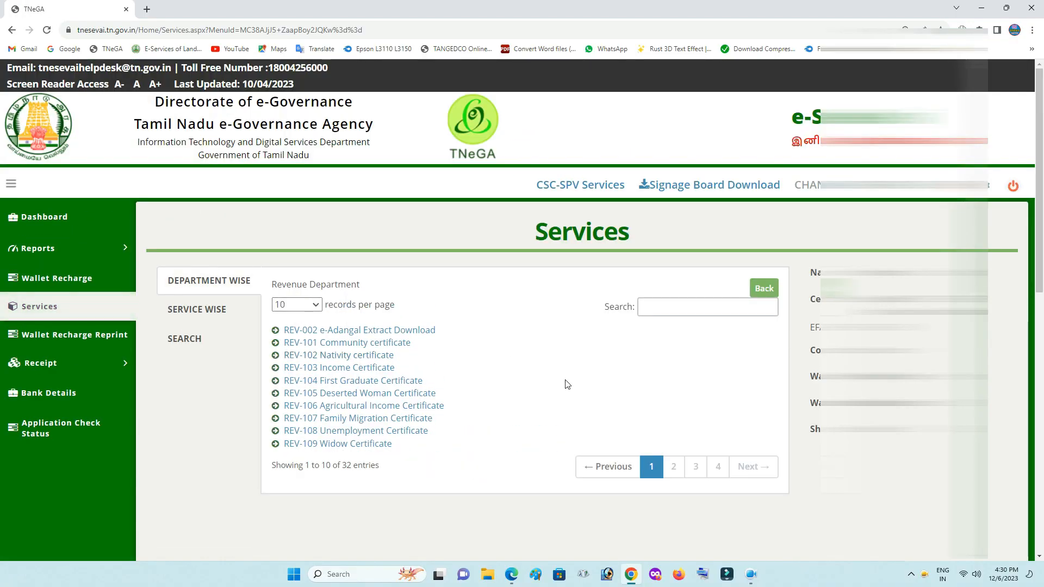
pyautogui.click(677, 465)
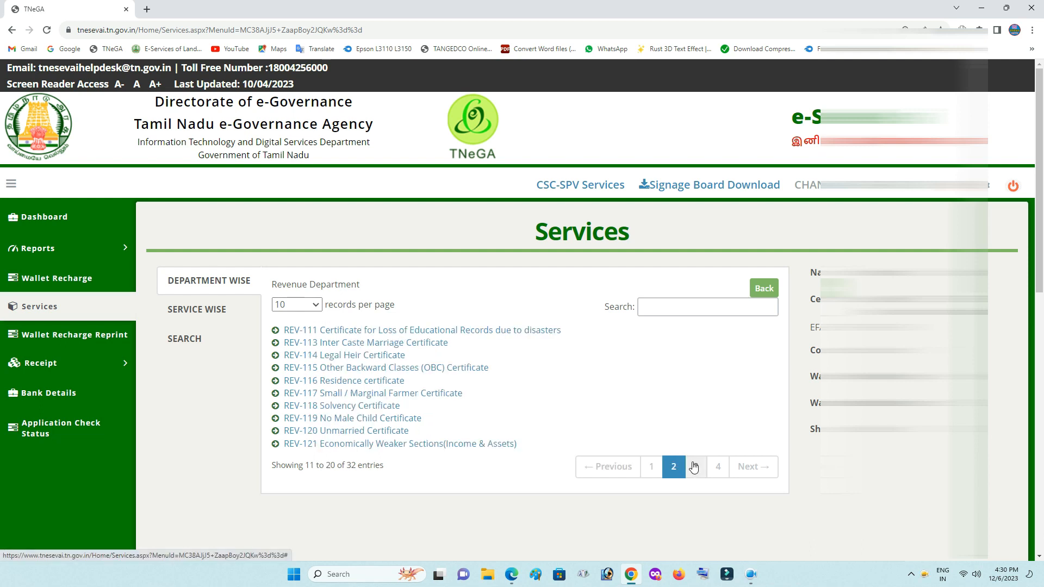
pyautogui.click(694, 467)
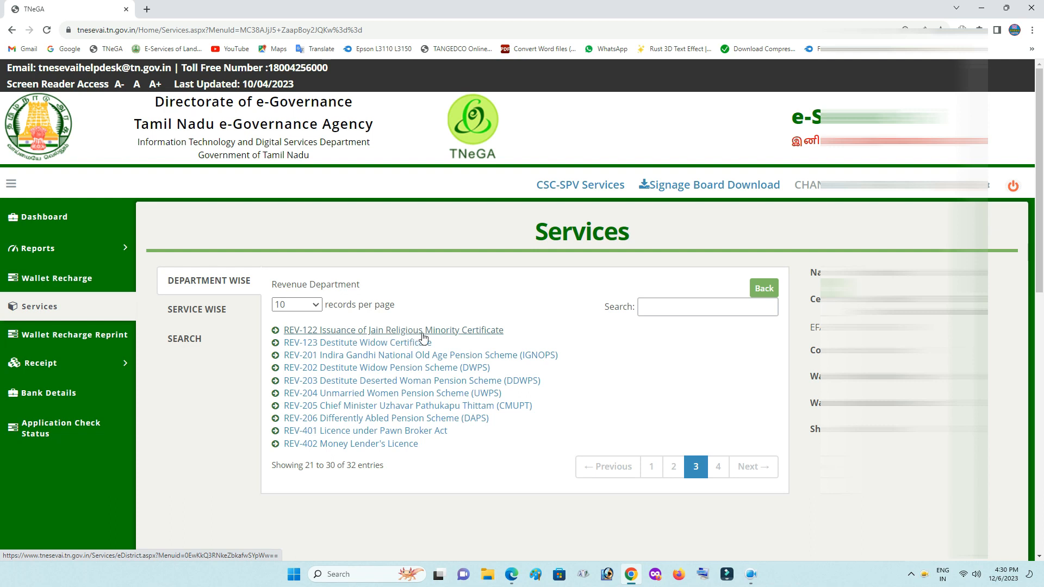
pyautogui.click(461, 334)
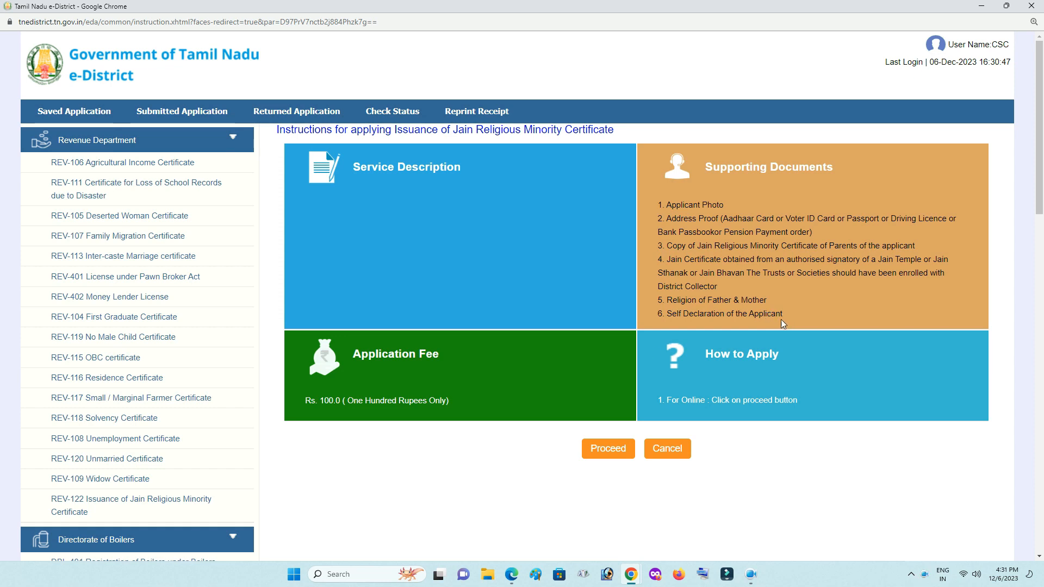
# Search the applicant by Aadhaar number, select their record and open the prefilled Jain certificate form.
pyautogui.click(607, 451)
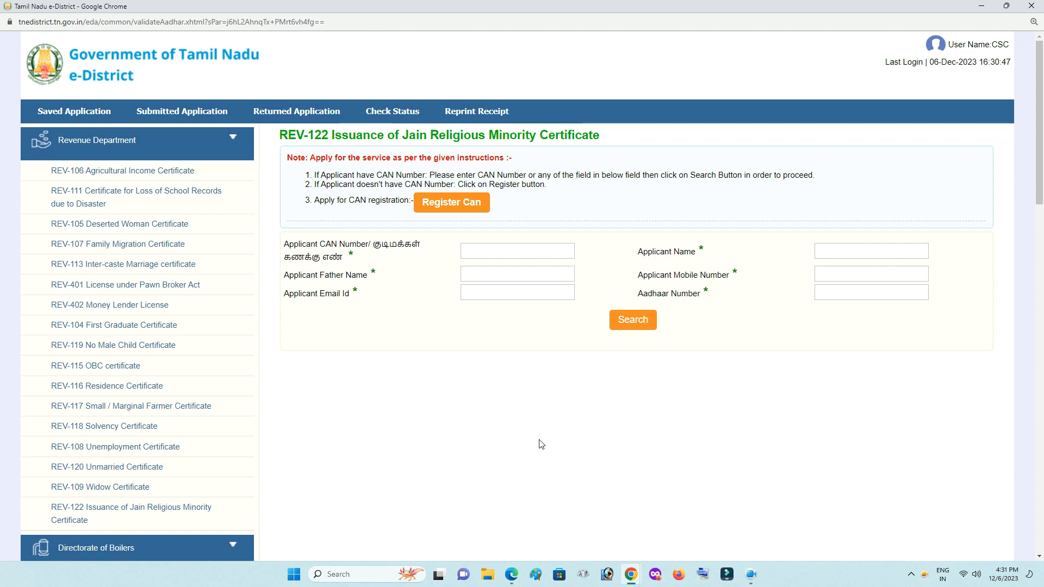
pyautogui.click(834, 298)
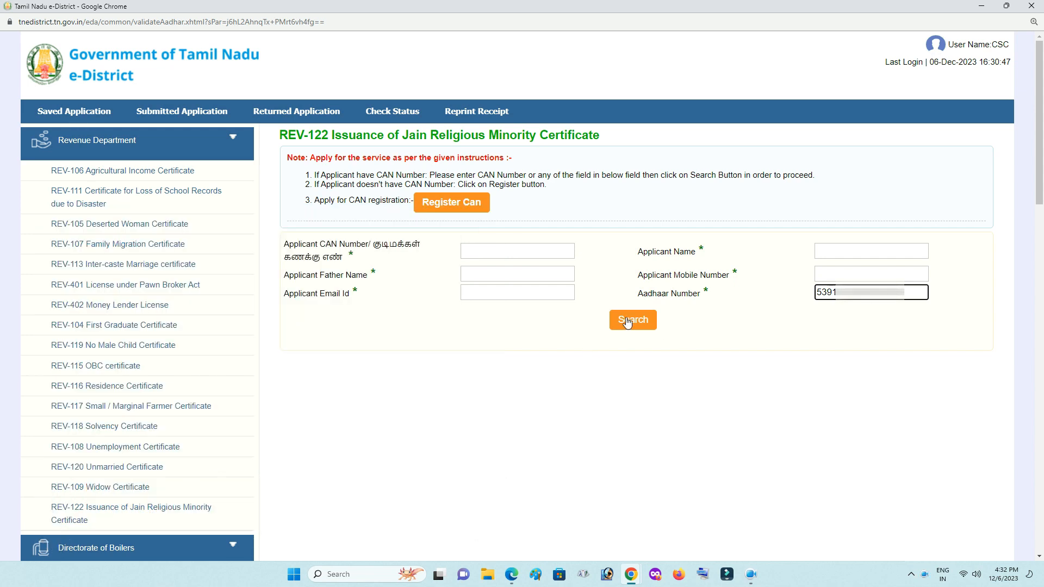
pyautogui.click(627, 321)
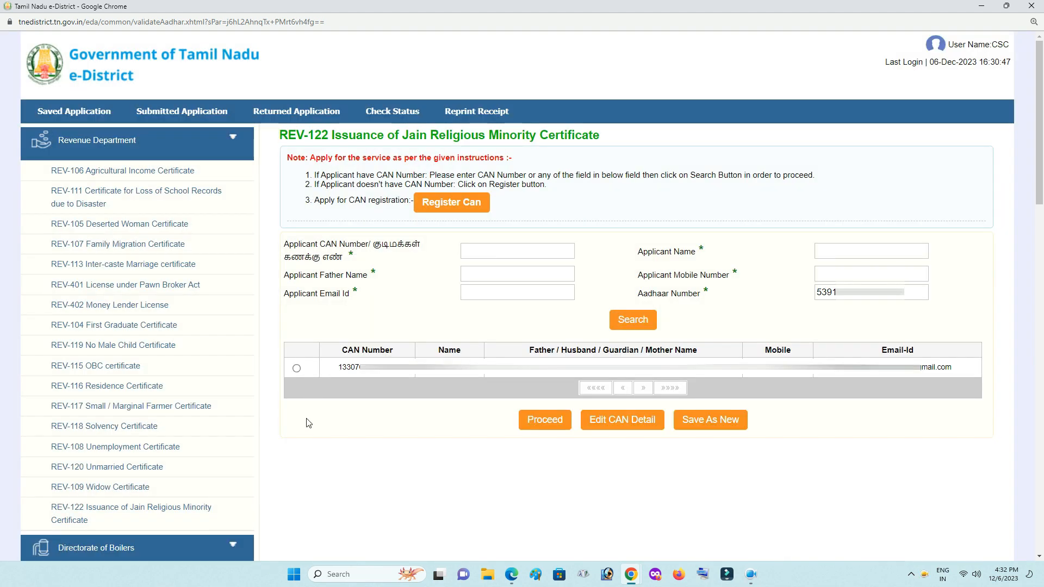
pyautogui.click(297, 370)
pyautogui.click(538, 422)
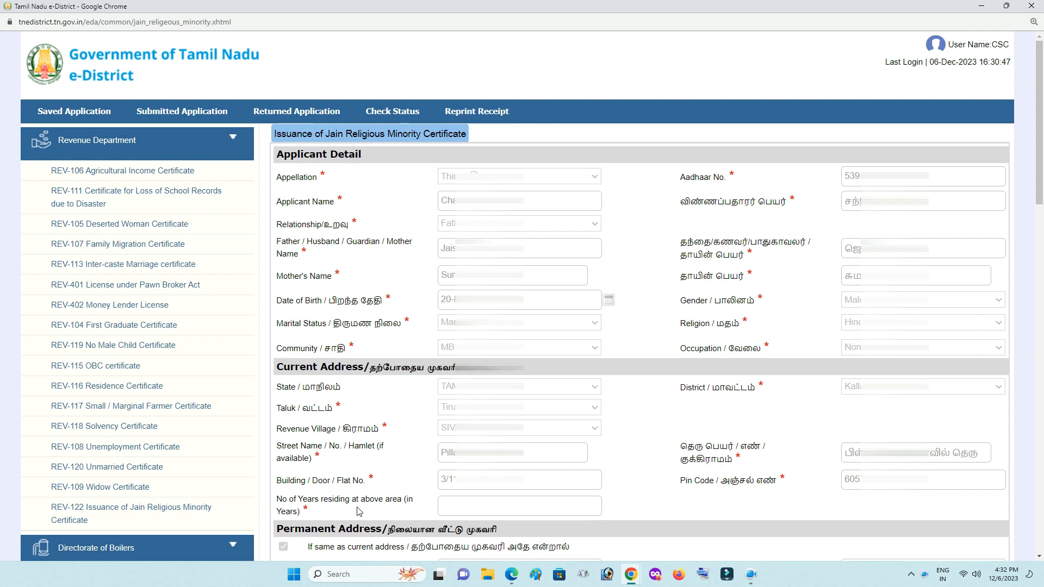
# Enter 10 as the years residing at the current address, then scroll down to Form Details.
pyautogui.click(454, 505)
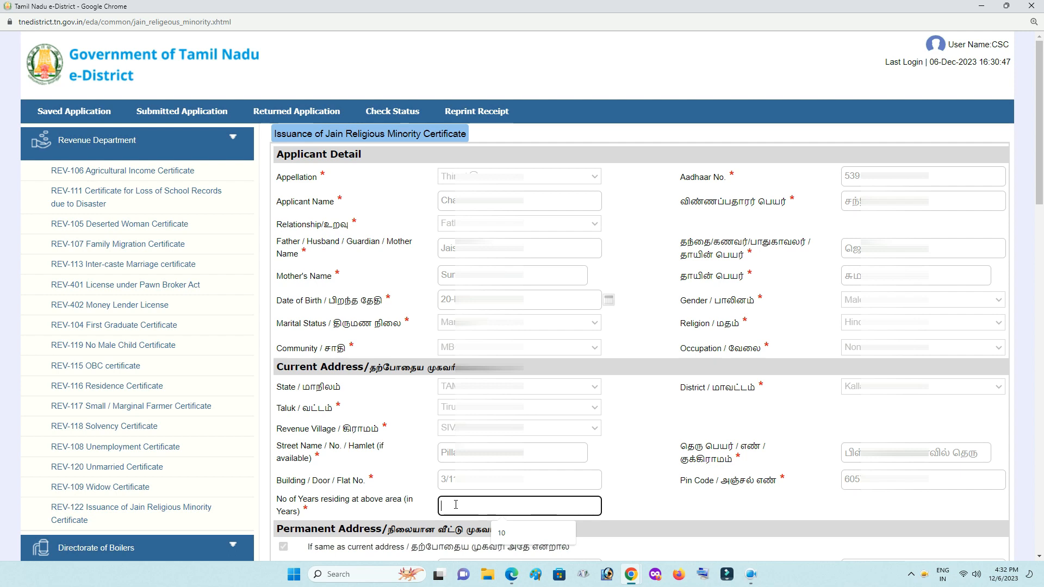
pyautogui.write('10')
pyautogui.click(656, 505)
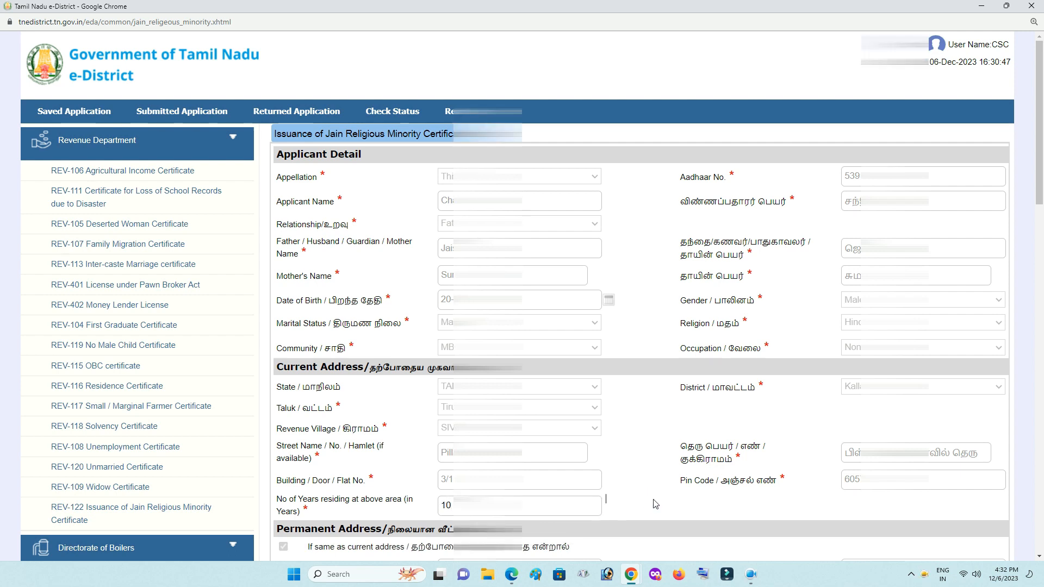
pyautogui.scroll(-1, 648, 388)
pyautogui.scroll(-7, 648, 389)
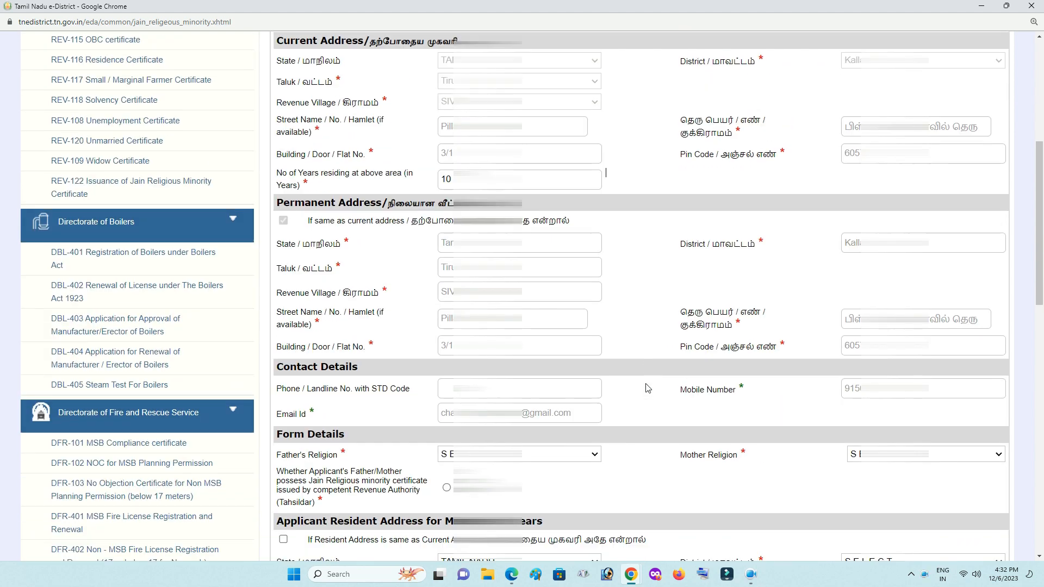
pyautogui.scroll(-1, 648, 388)
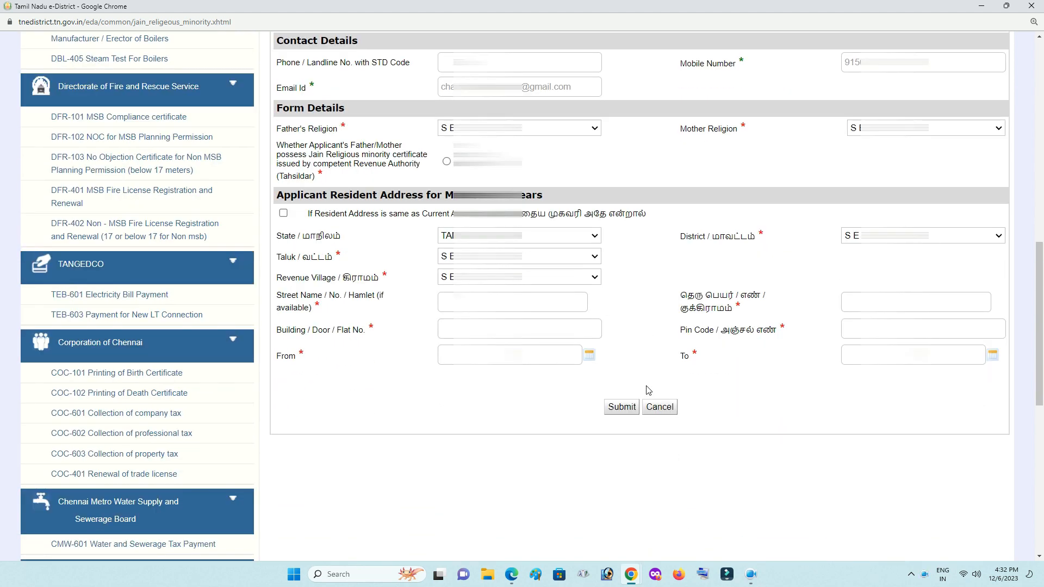
pyautogui.scroll(-2, 857, 508)
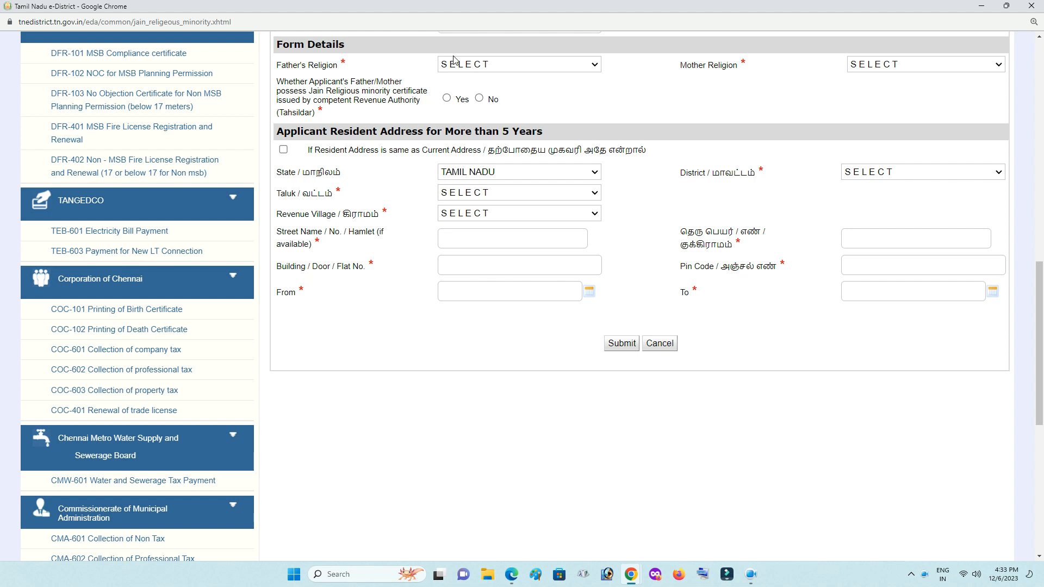
# Set both Father's Religion and Mother Religion to Hindu.
pyautogui.click(479, 66)
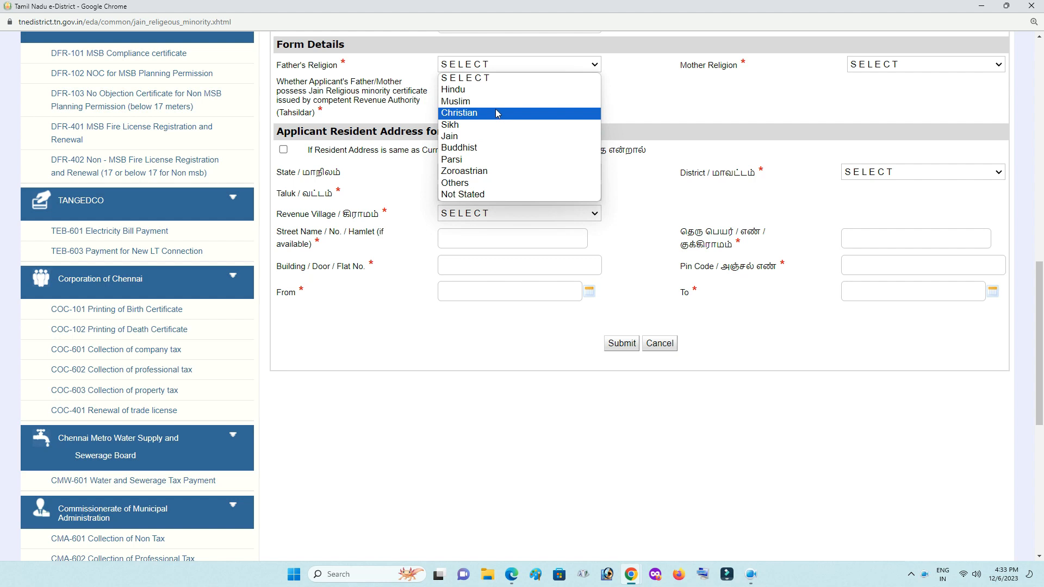
pyautogui.click(483, 94)
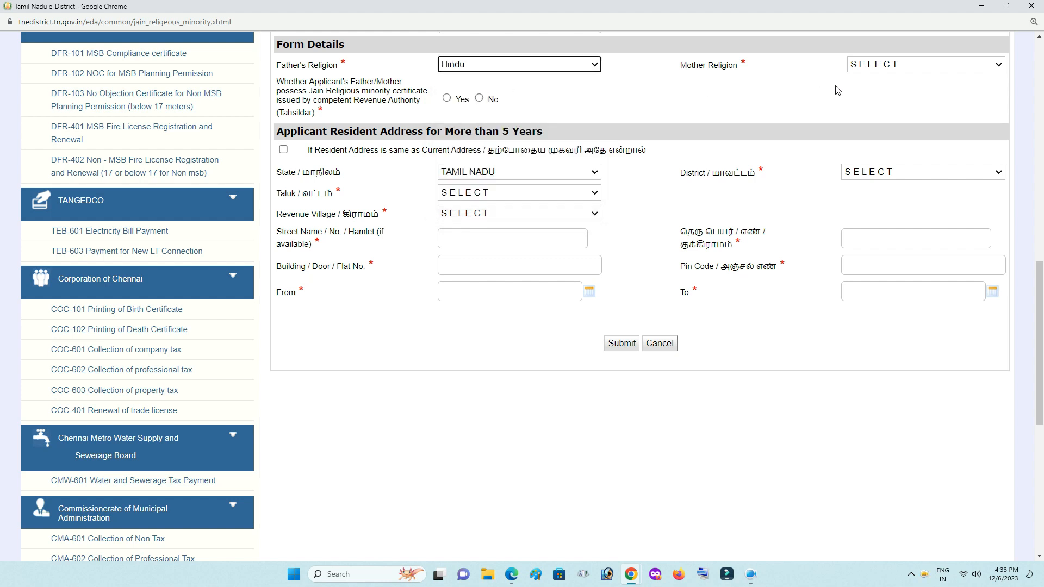
pyautogui.click(910, 66)
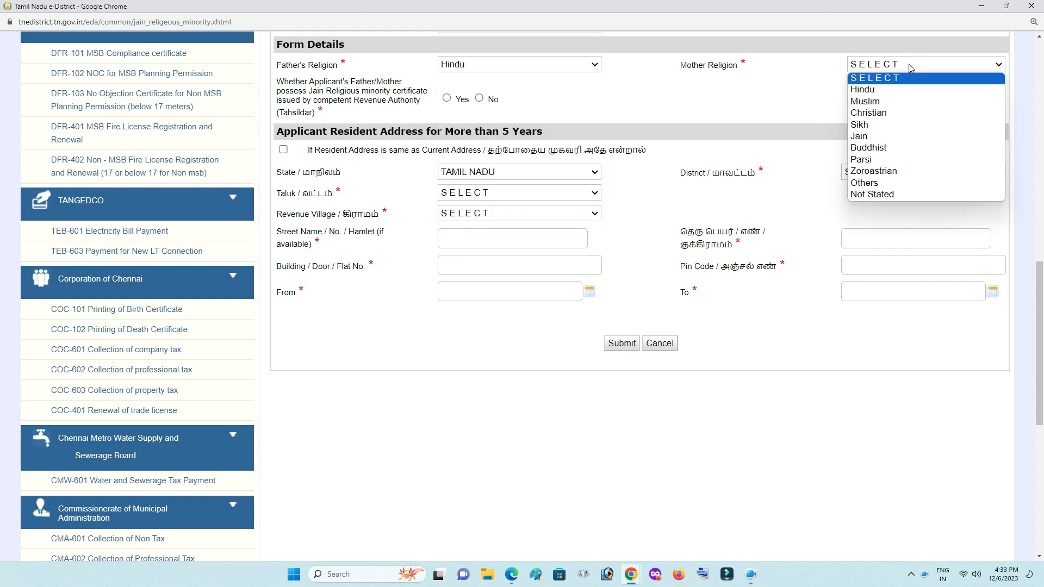
pyautogui.click(892, 90)
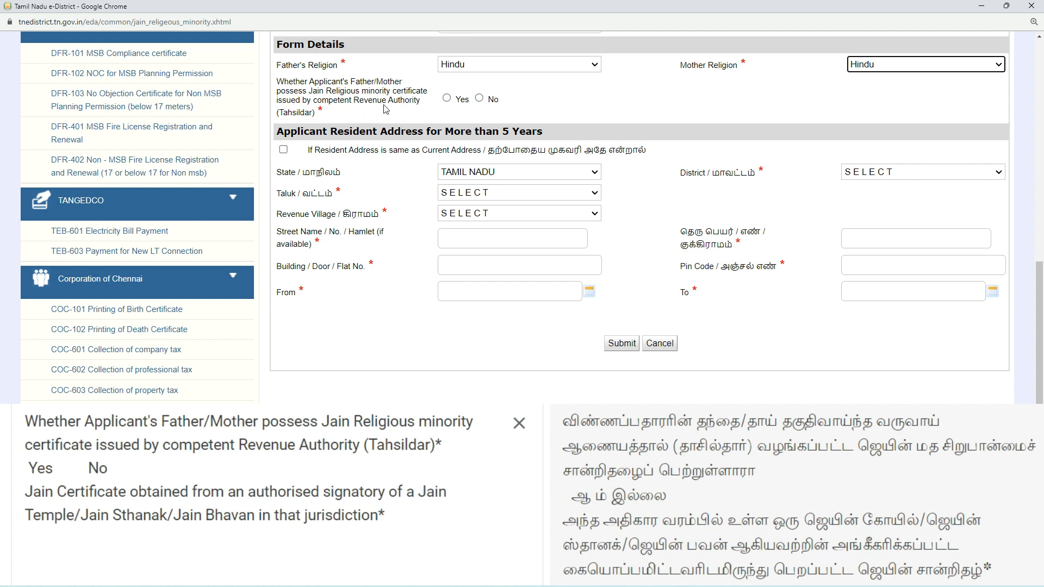
# Answer No to both the parental Jain certificate question and the temple-issued certificate question.
pyautogui.click(447, 98)
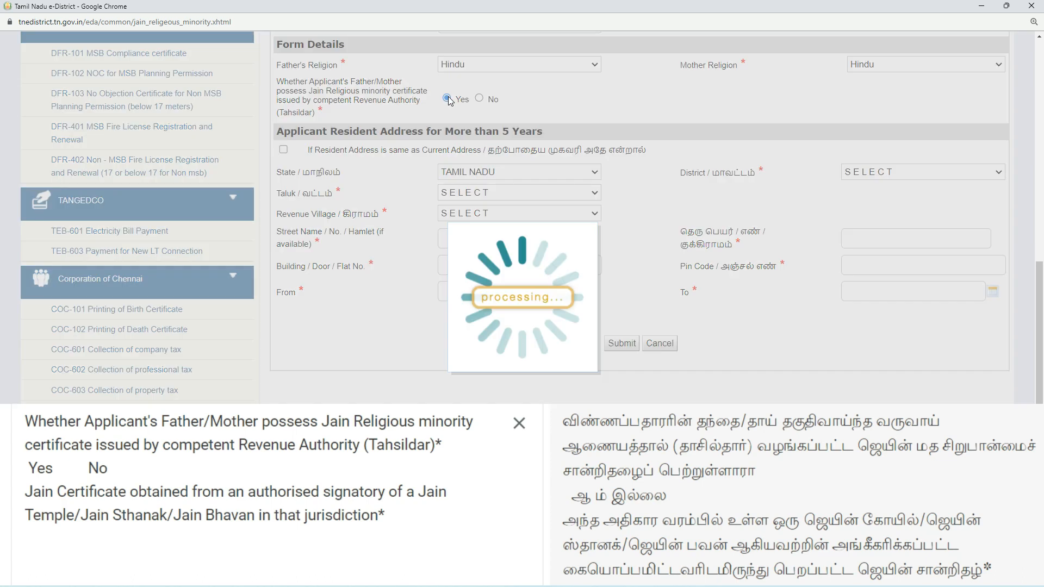
pyautogui.click(457, 137)
pyautogui.click(479, 98)
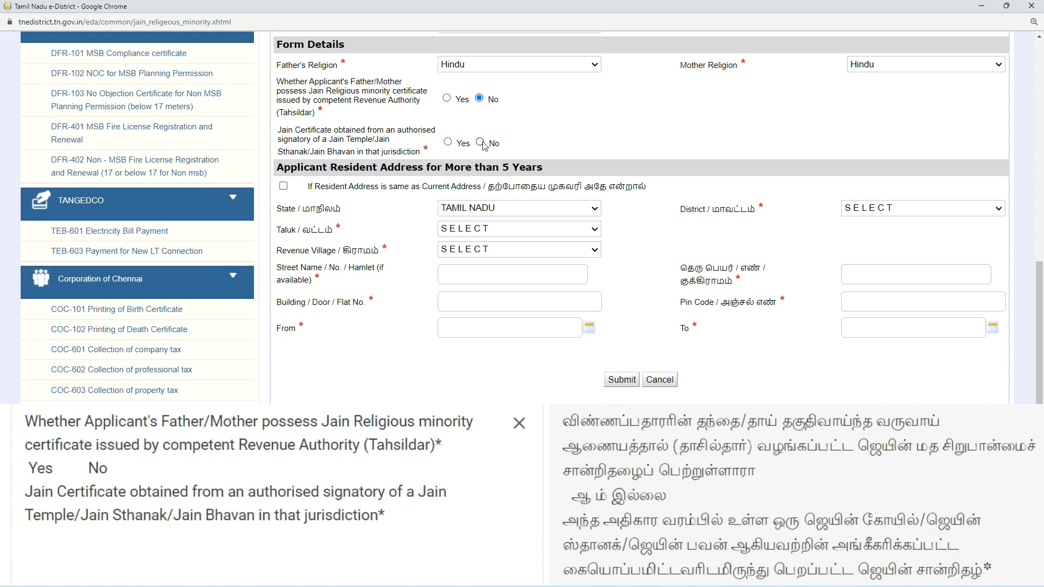
pyautogui.click(481, 142)
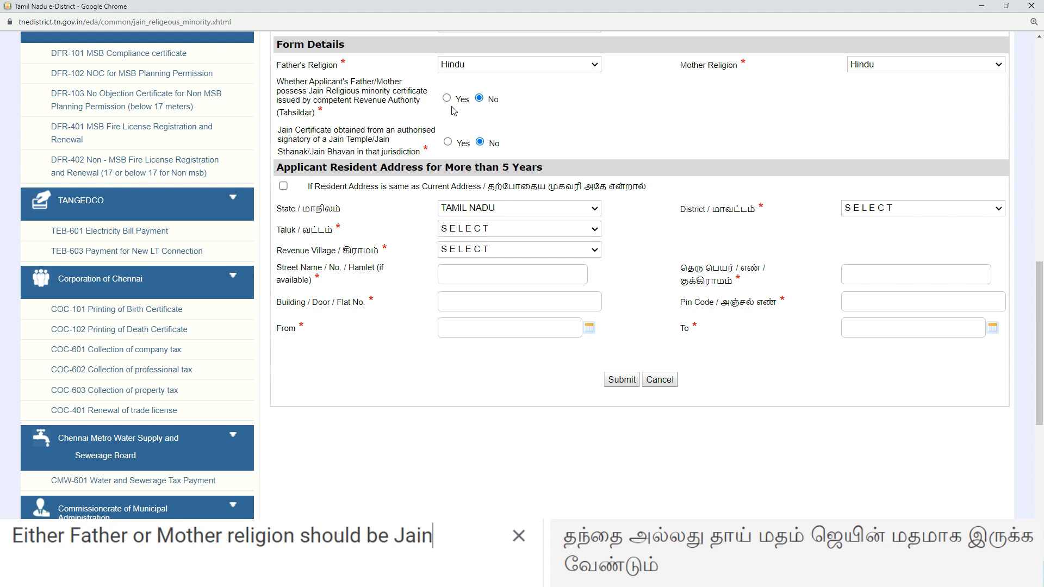
# Change both Father's Religion and Mother Religion to Jain.
pyautogui.click(501, 63)
pyautogui.click(469, 136)
pyautogui.click(882, 66)
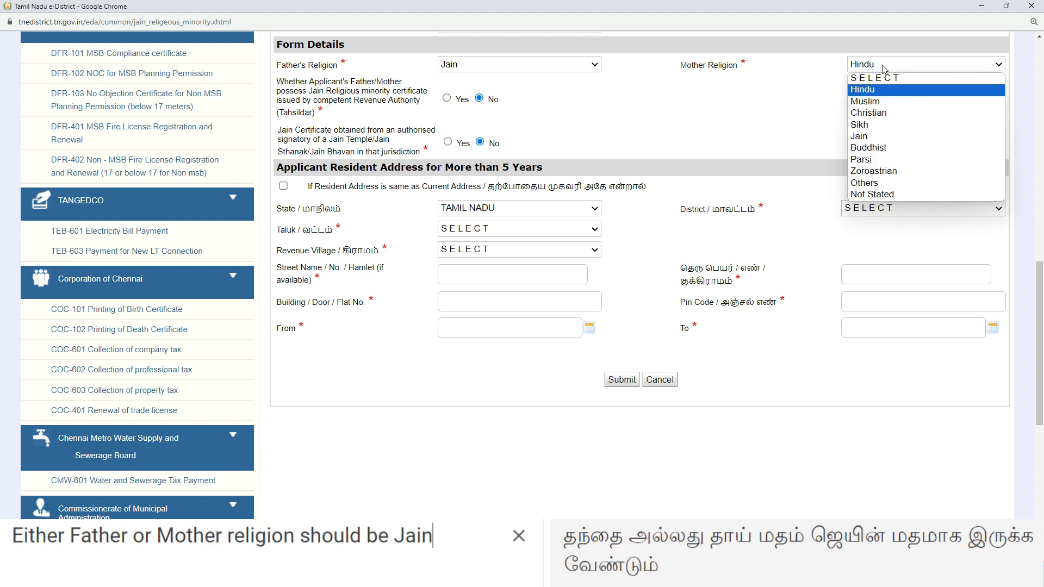
pyautogui.click(872, 136)
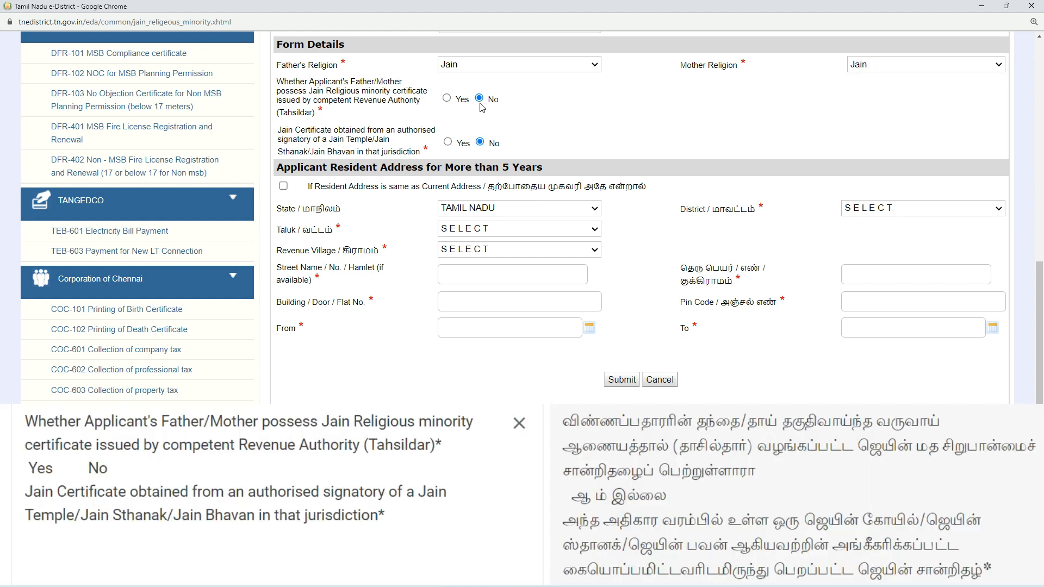
# Answer Yes to the parental Jain certificate question and enter its certificate number.
pyautogui.click(448, 100)
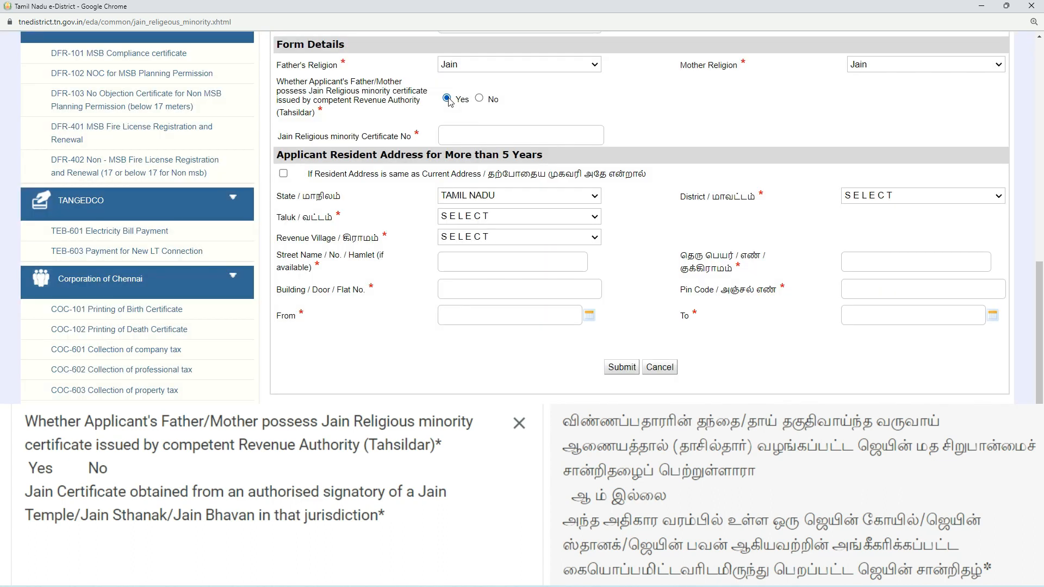
pyautogui.click(472, 135)
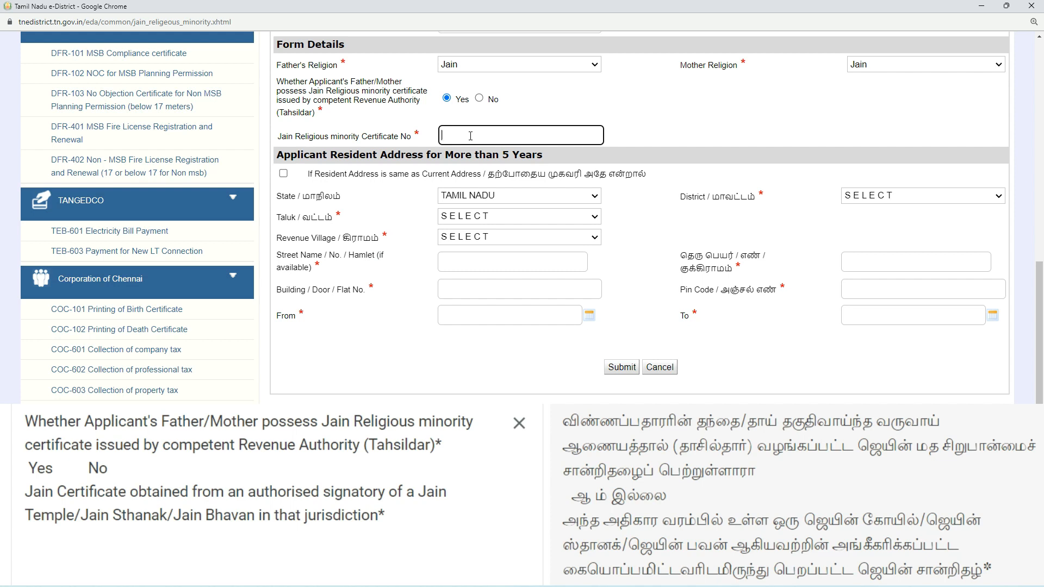
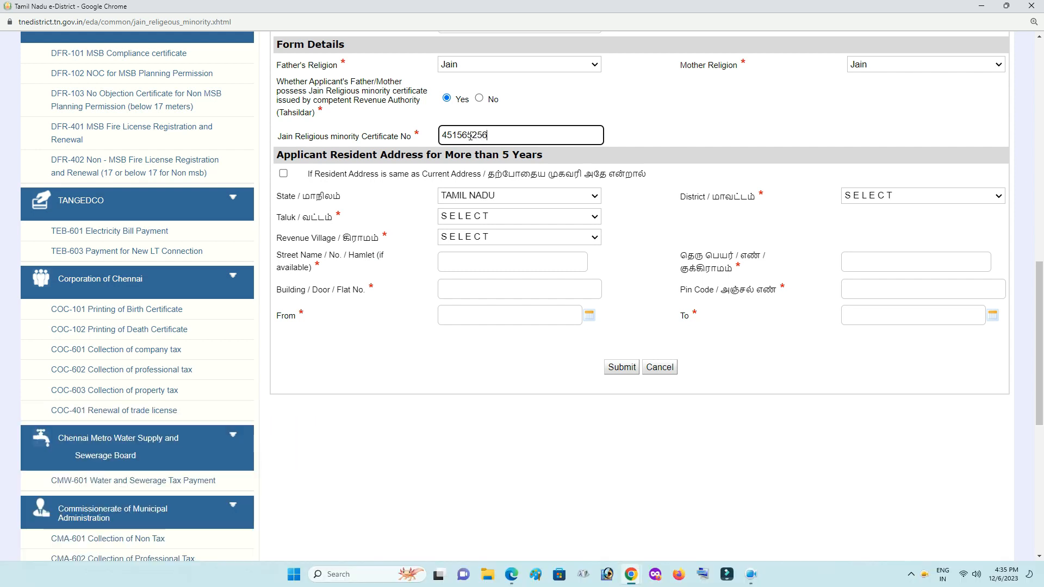
pyautogui.click(651, 137)
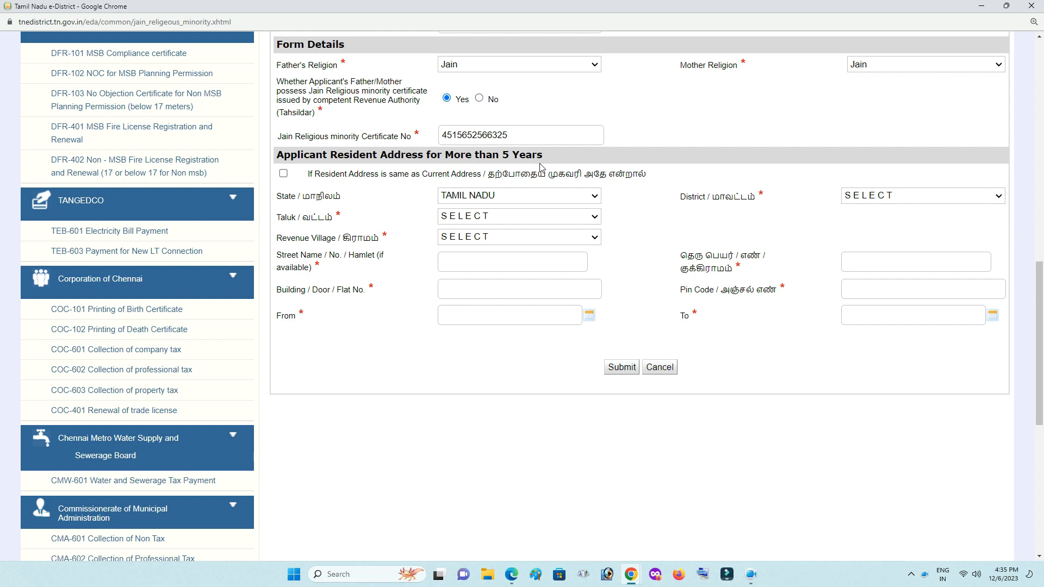
# Reuse the current address for the five-year residence and set its From date to 10-Mar-2020.
pyautogui.click(284, 174)
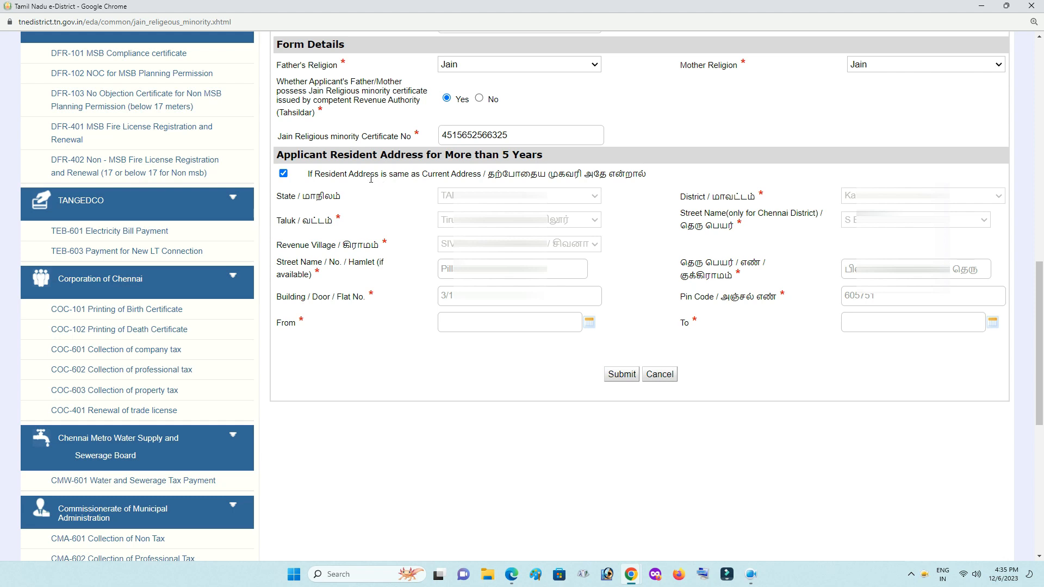
pyautogui.click(528, 325)
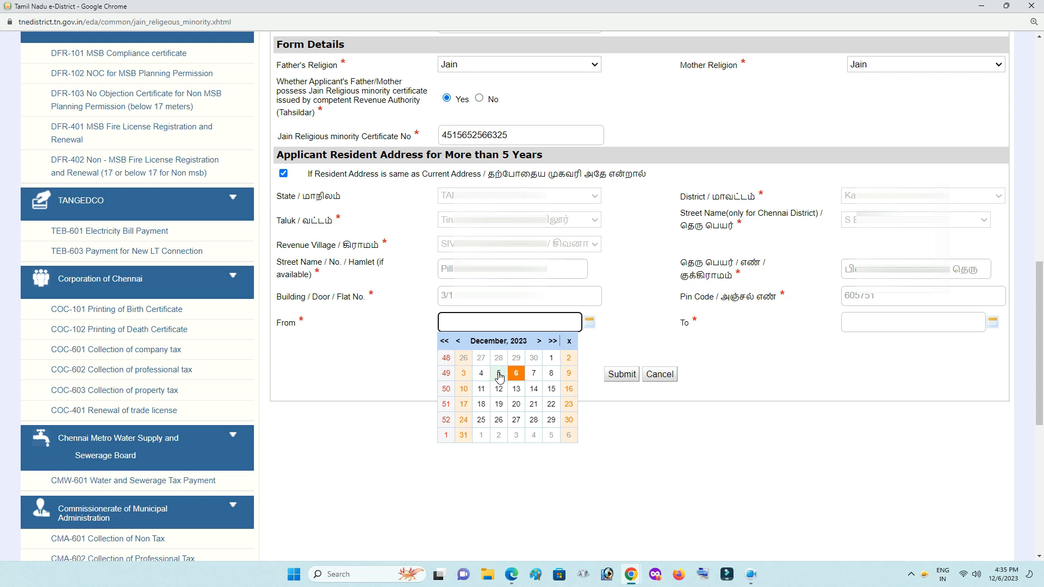
pyautogui.click(525, 342)
pyautogui.click(522, 370)
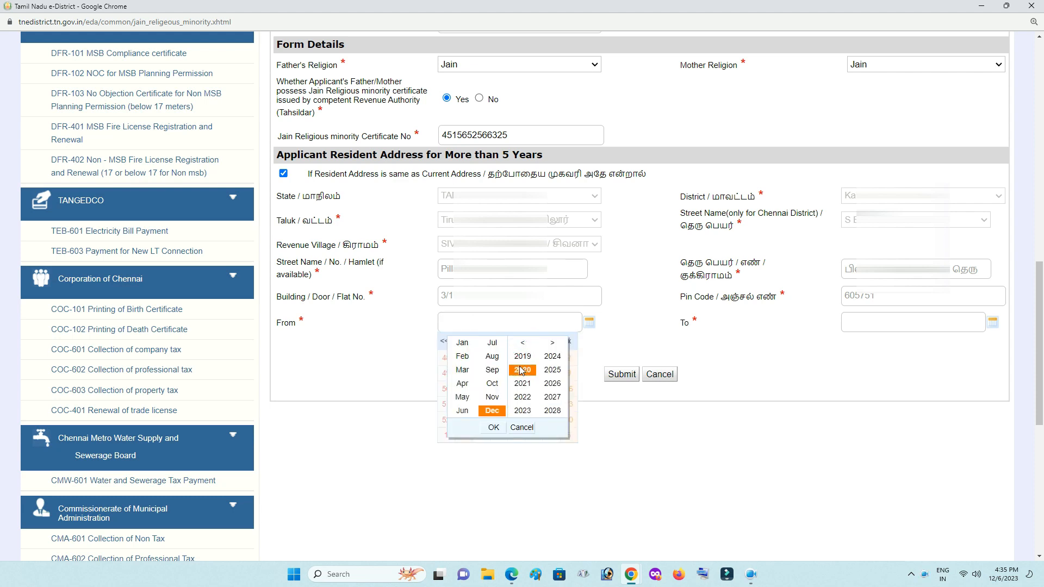
pyautogui.click(463, 371)
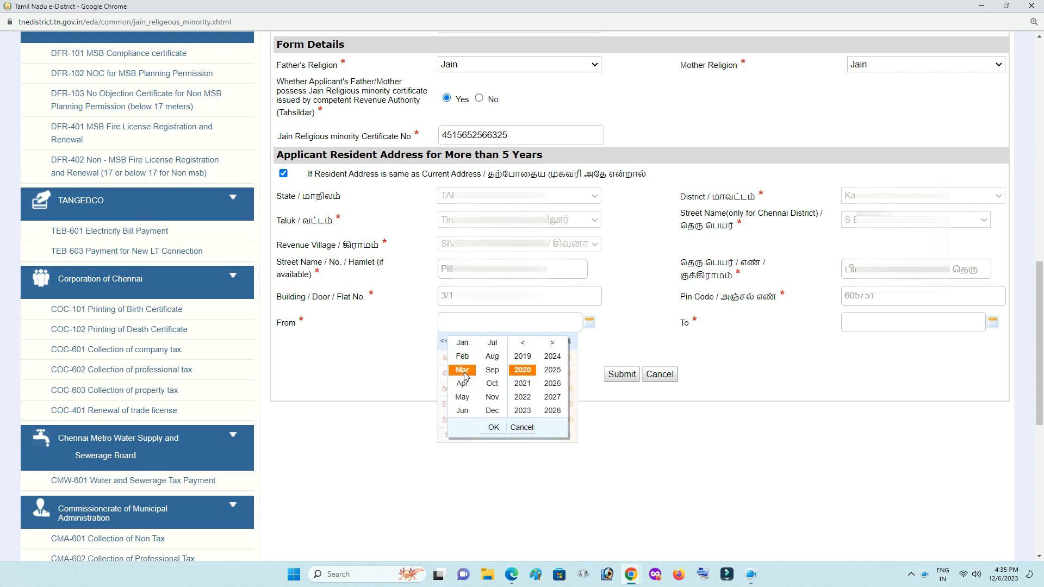
pyautogui.click(494, 428)
pyautogui.click(499, 375)
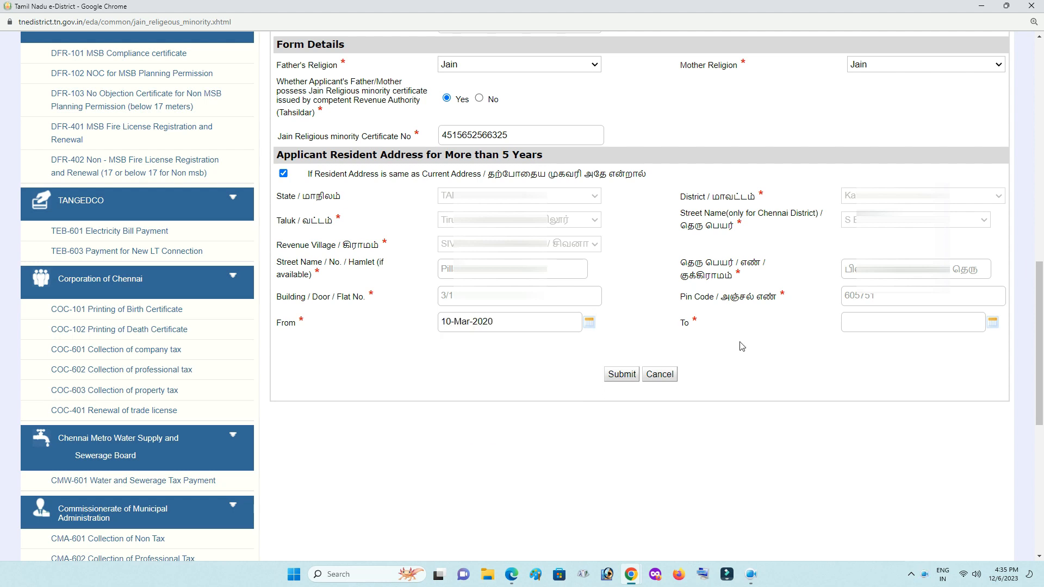
# Set the residence To date to 05-Dec-2023 and submit, getting the under-five-years error.
pyautogui.click(870, 321)
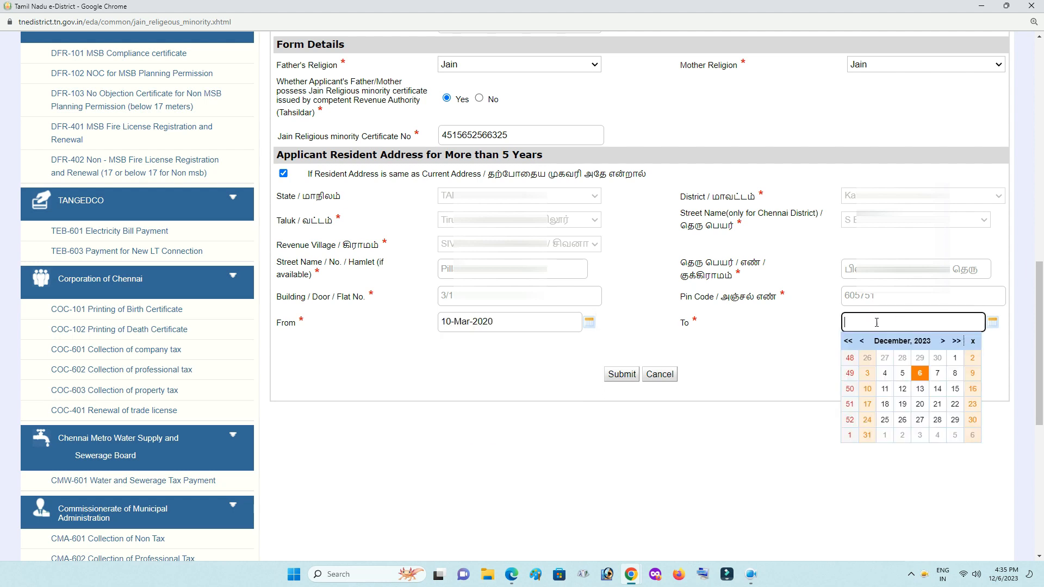
pyautogui.click(902, 373)
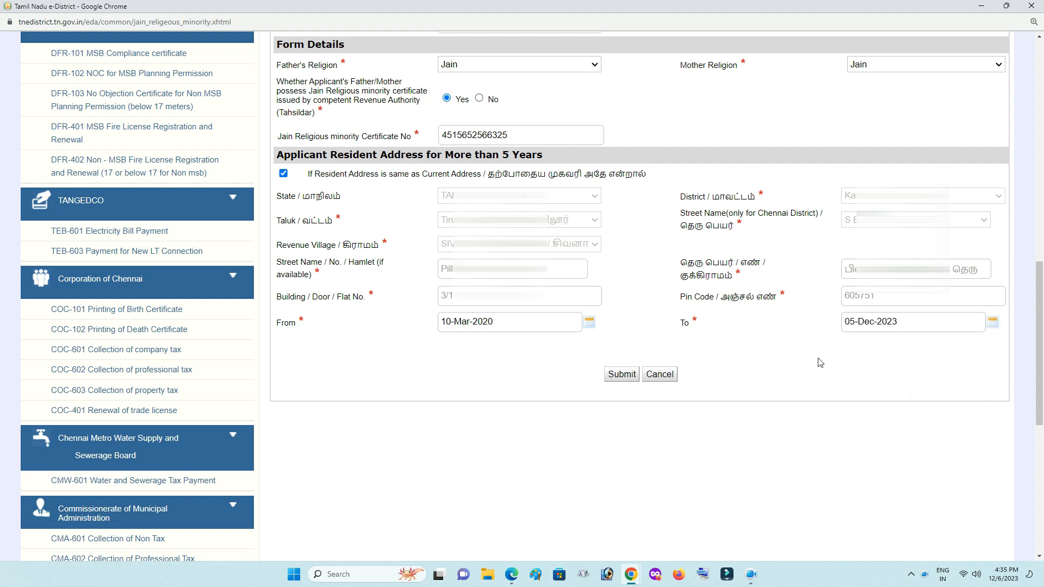
pyautogui.click(618, 374)
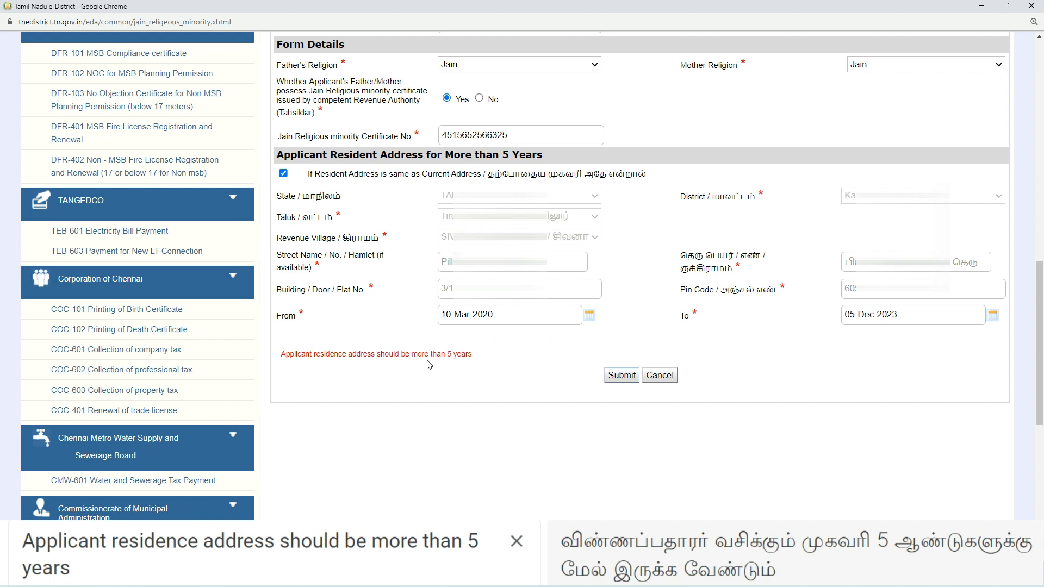
# Change the residence From date to 01-Jan-2017 and resubmit the application form.
pyautogui.scroll(-1, 476, 361)
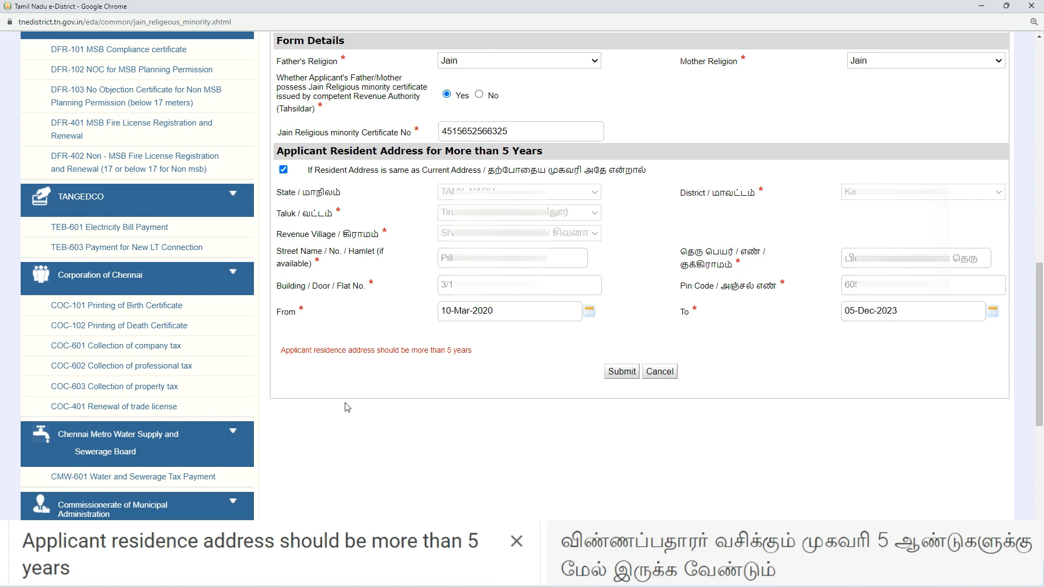
pyautogui.click(513, 331)
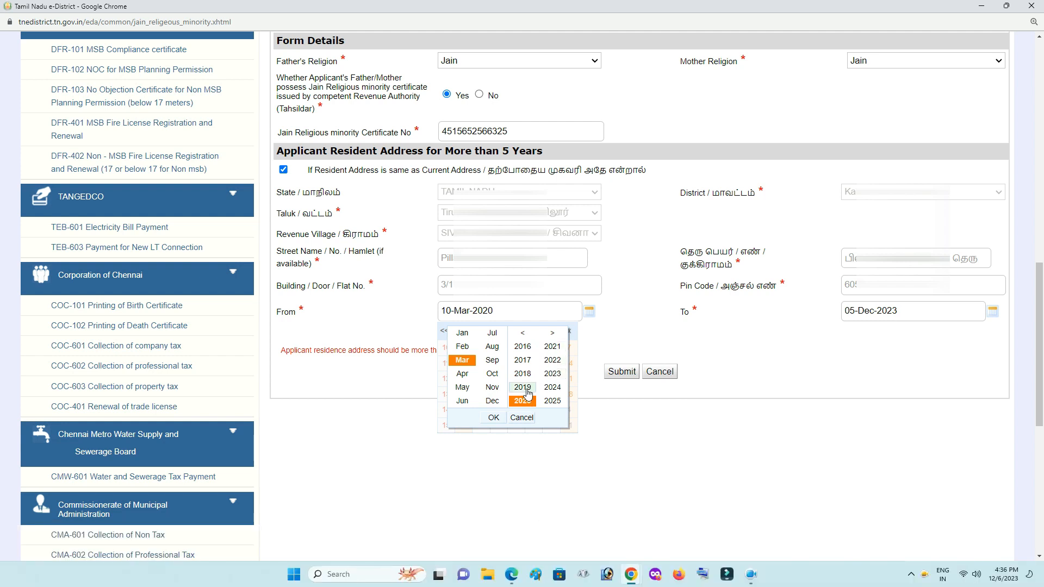
pyautogui.click(523, 361)
pyautogui.click(462, 333)
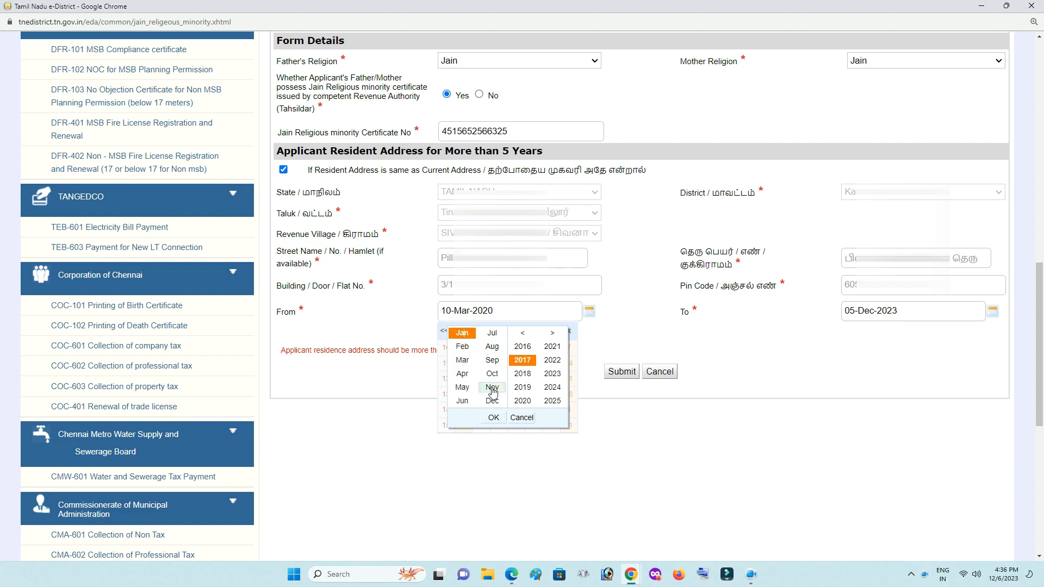
pyautogui.click(494, 417)
pyautogui.click(463, 348)
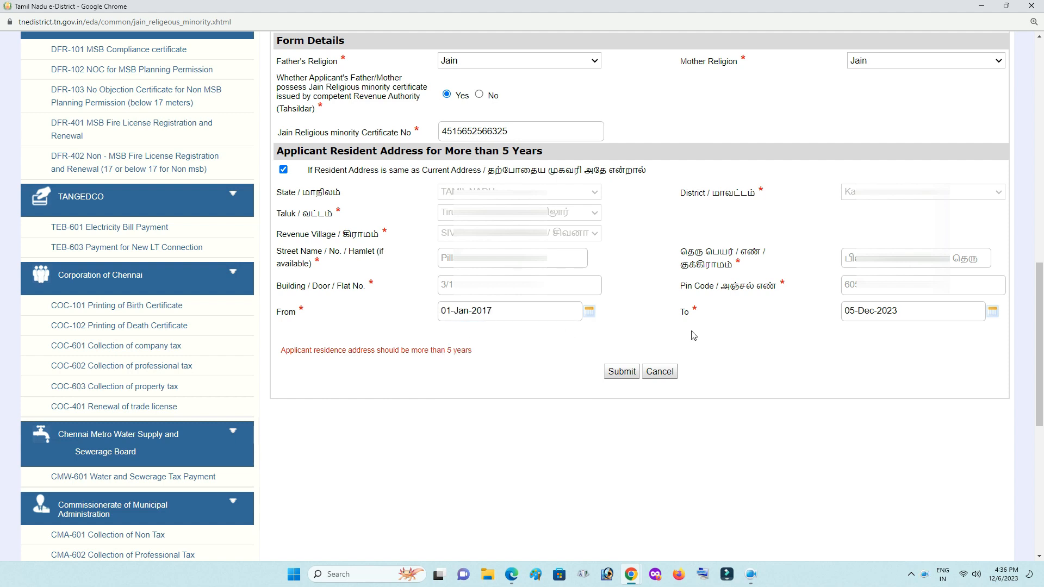
pyautogui.click(623, 373)
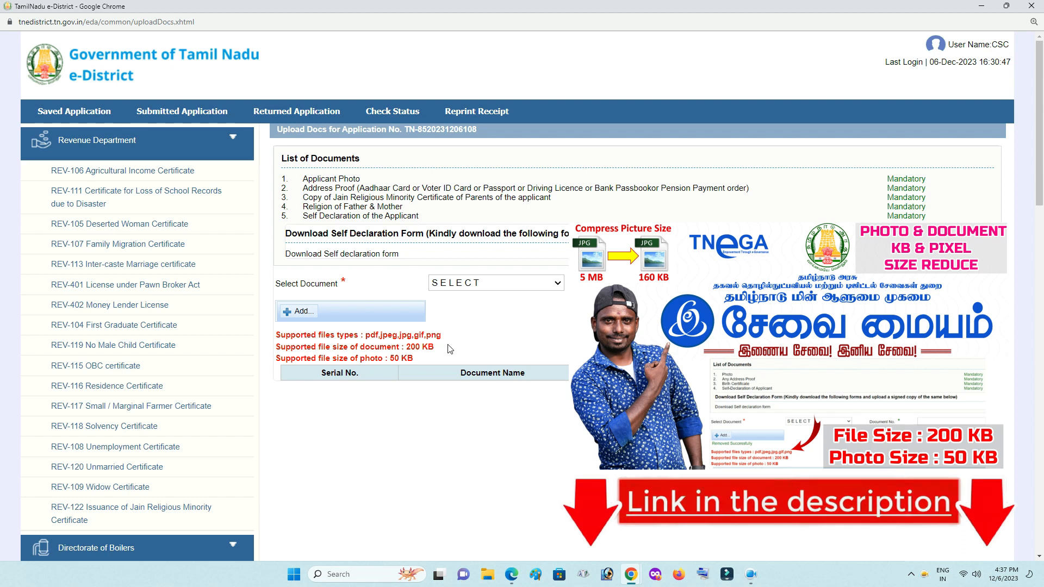
# Upload the Applicant Photo as document number 1.
pyautogui.click(491, 281)
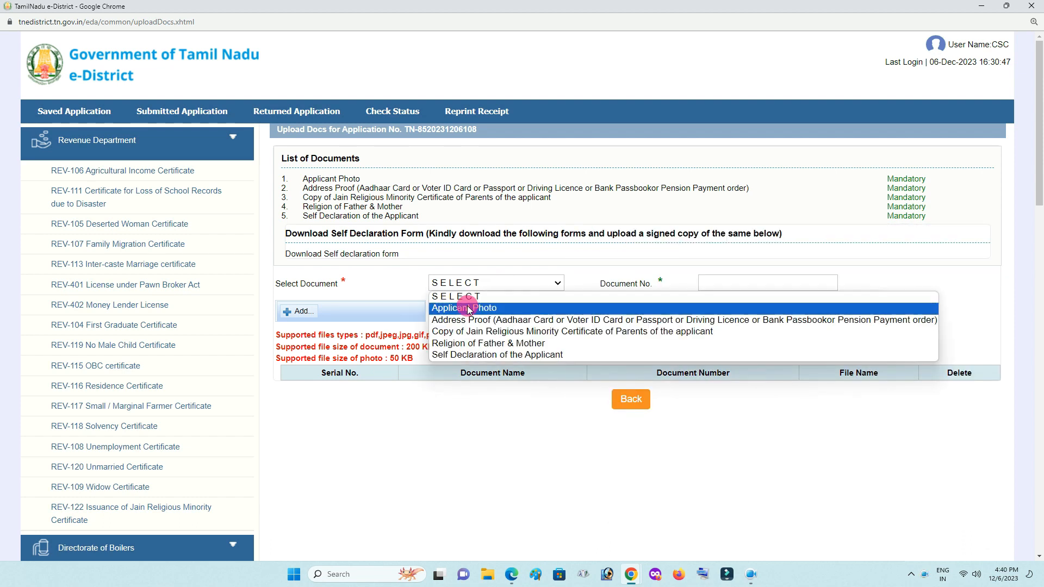
pyautogui.click(469, 308)
pyautogui.click(745, 283)
pyautogui.write('1')
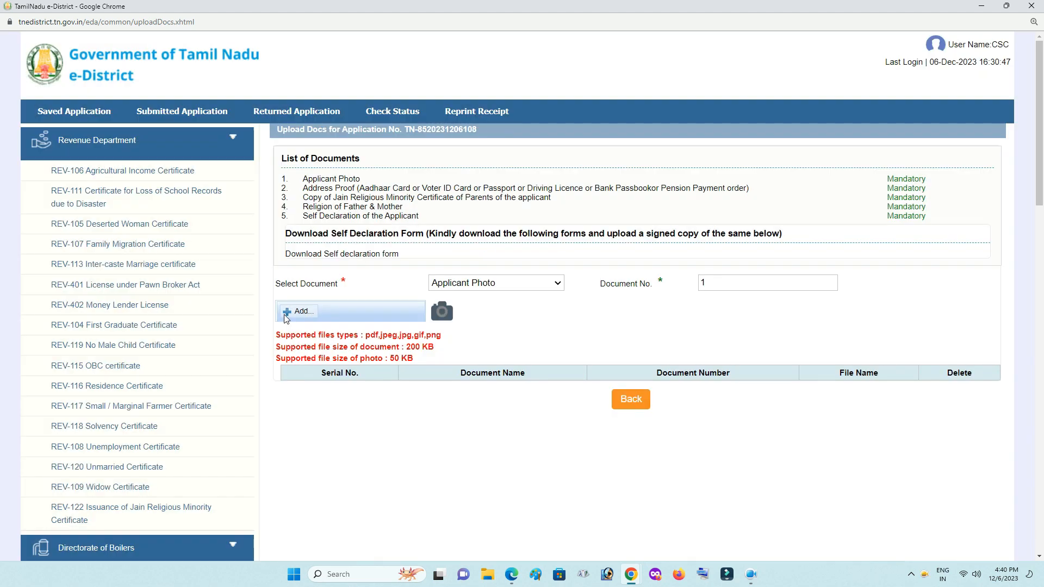
pyautogui.click(295, 312)
pyautogui.doubleClick(642, 103)
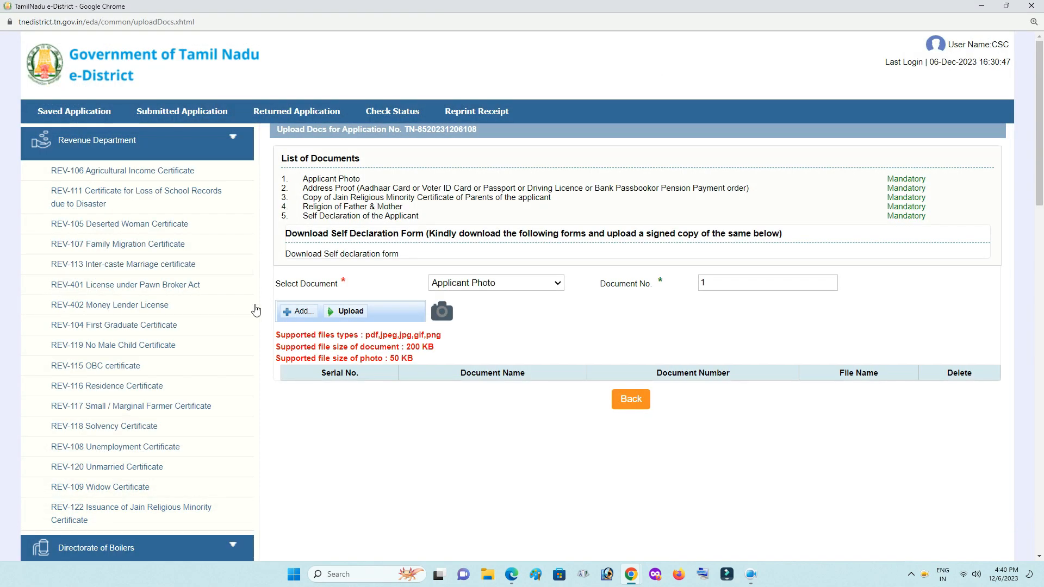
pyautogui.click(349, 310)
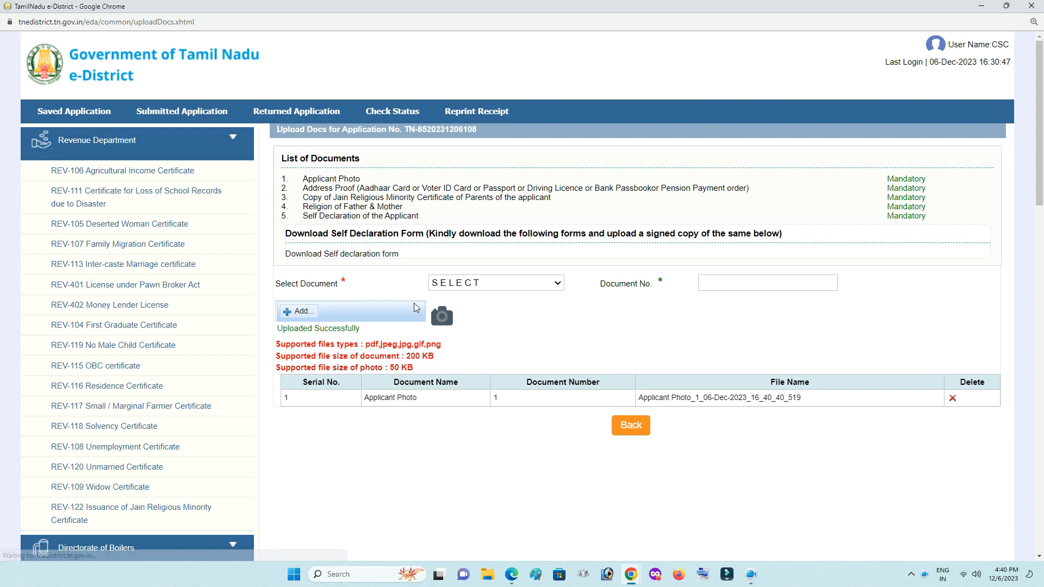
# Upload the aadhar file as Address Proof, document number 2.
pyautogui.click(496, 283)
pyautogui.click(613, 317)
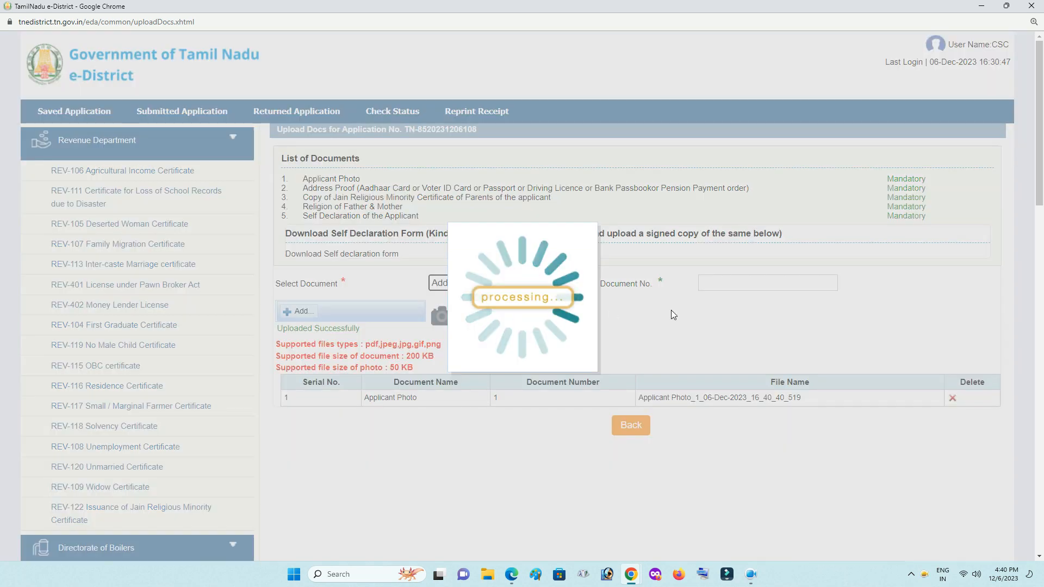
pyautogui.click(725, 285)
pyautogui.write('2')
pyautogui.click(697, 312)
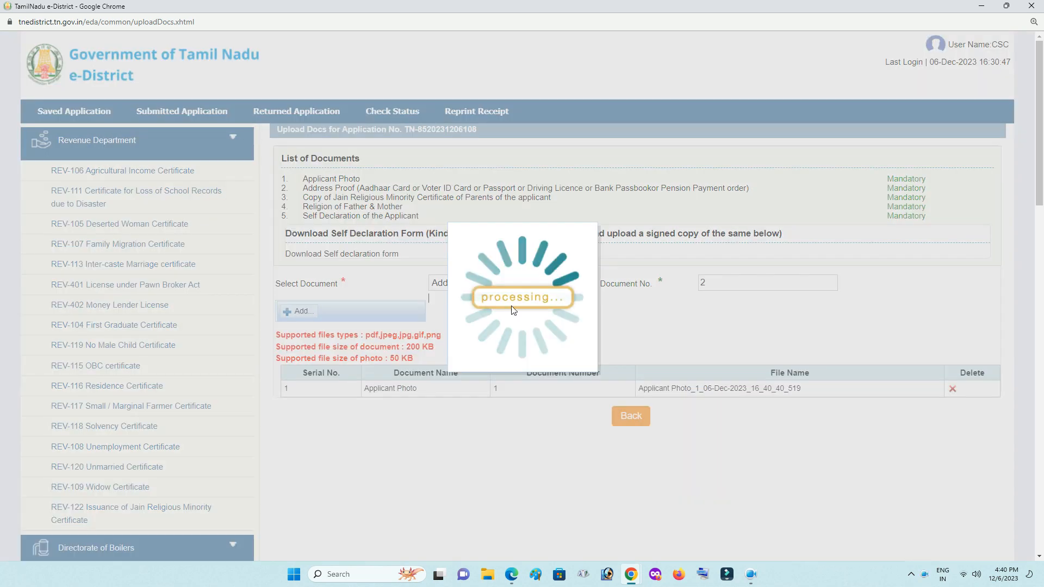
pyautogui.click(305, 313)
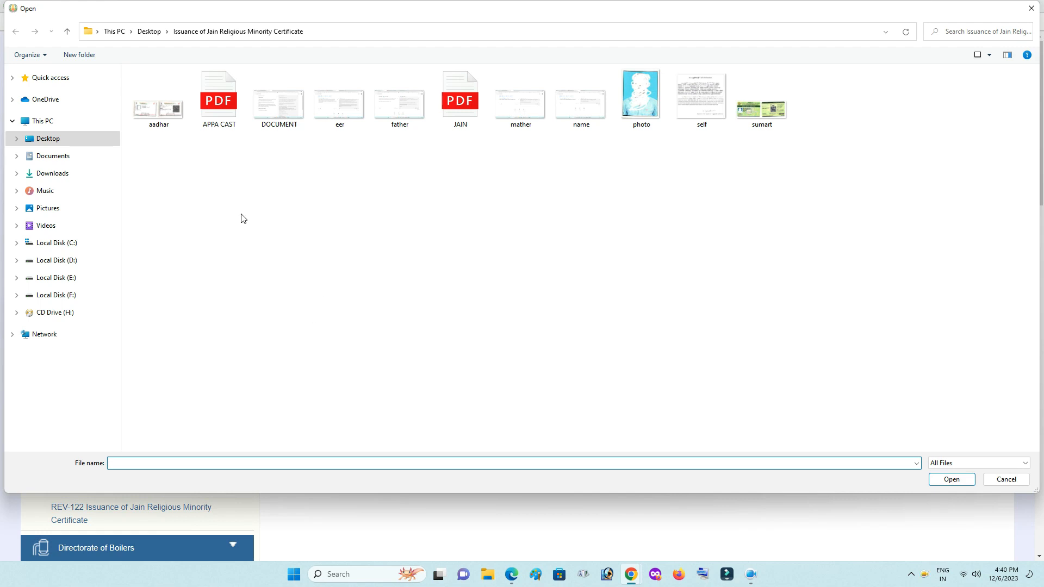
pyautogui.doubleClick(158, 106)
pyautogui.click(351, 312)
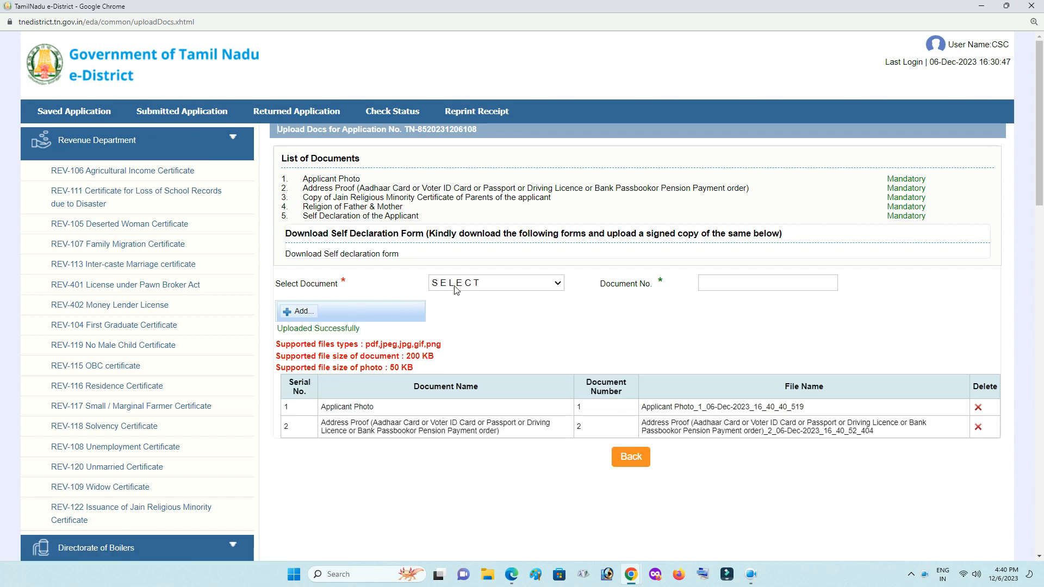
# Upload the JAIN PDF as the parents' Jain minority certificate copy, document number 3.
pyautogui.click(475, 284)
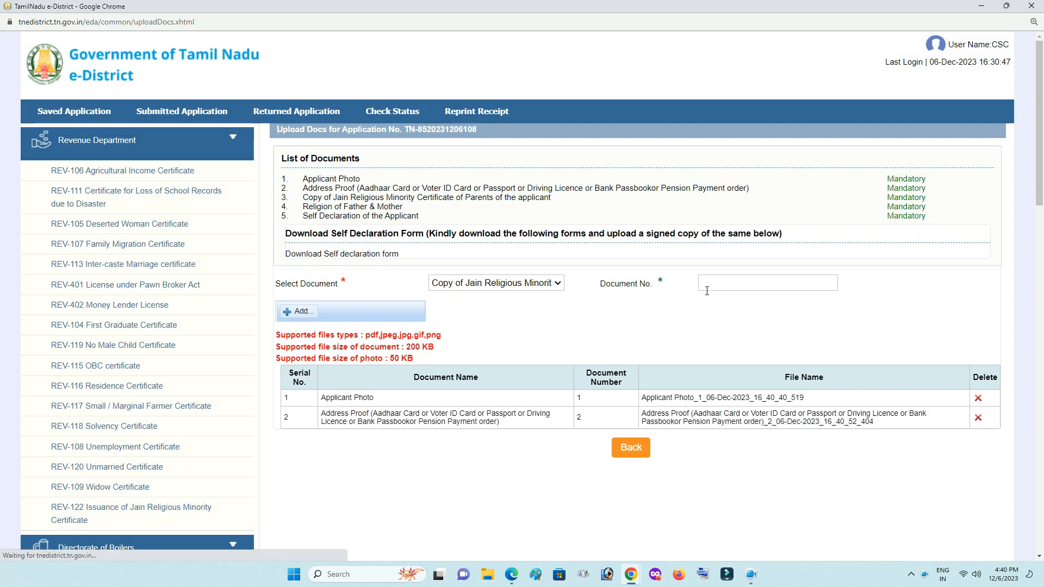
pyautogui.click(710, 286)
pyautogui.write('3')
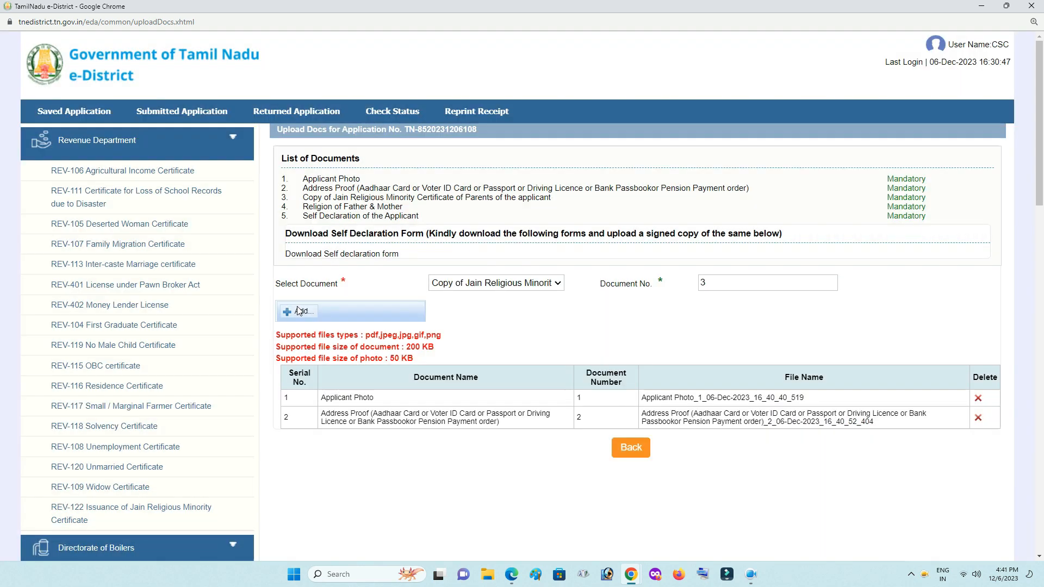
pyautogui.click(299, 311)
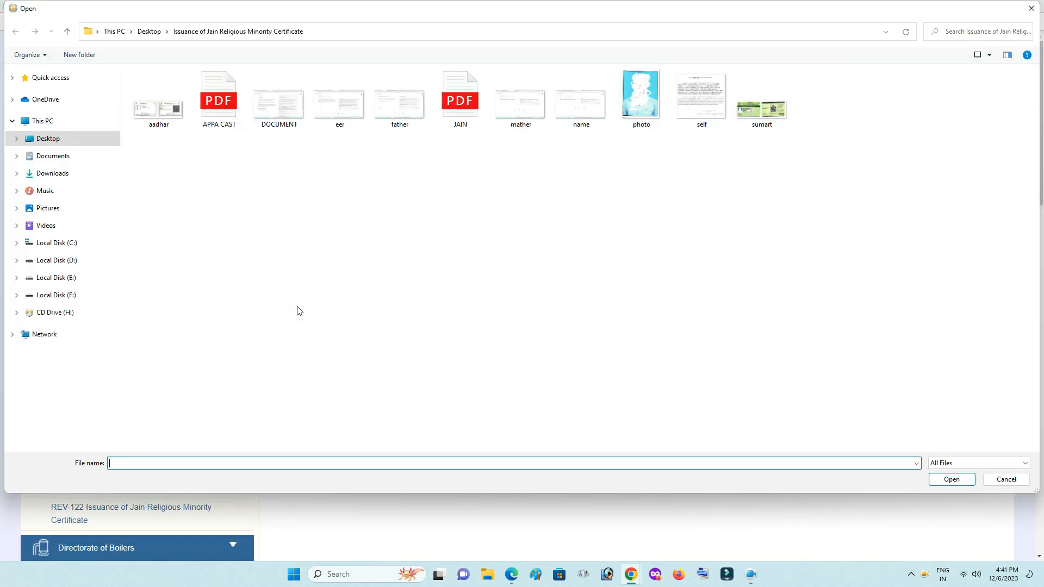
pyautogui.doubleClick(460, 98)
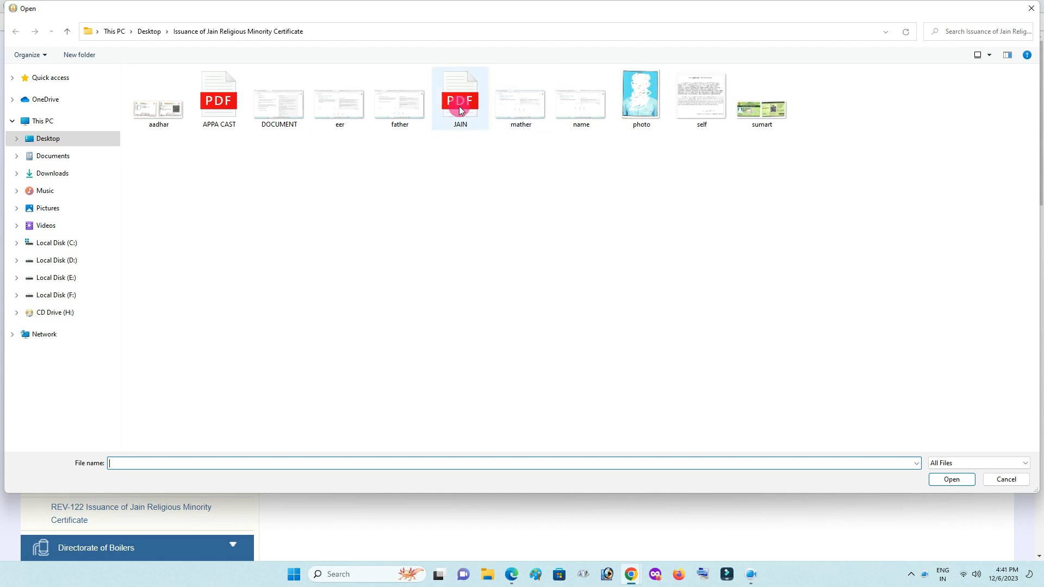
pyautogui.click(366, 314)
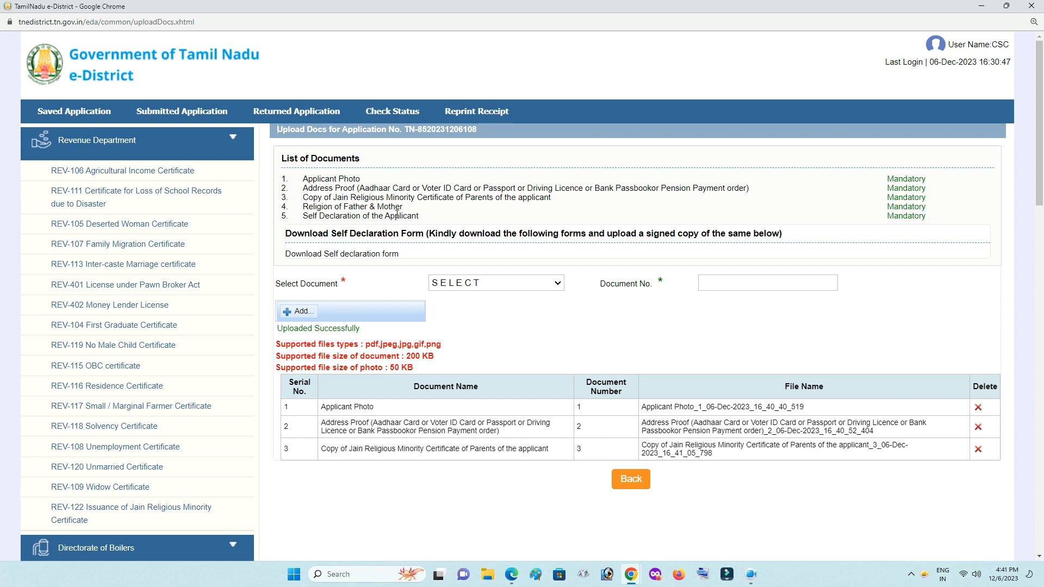
# Upload the APPA CAST file as Religion of Father & Mother, document number 4.
pyautogui.click(511, 284)
pyautogui.click(501, 344)
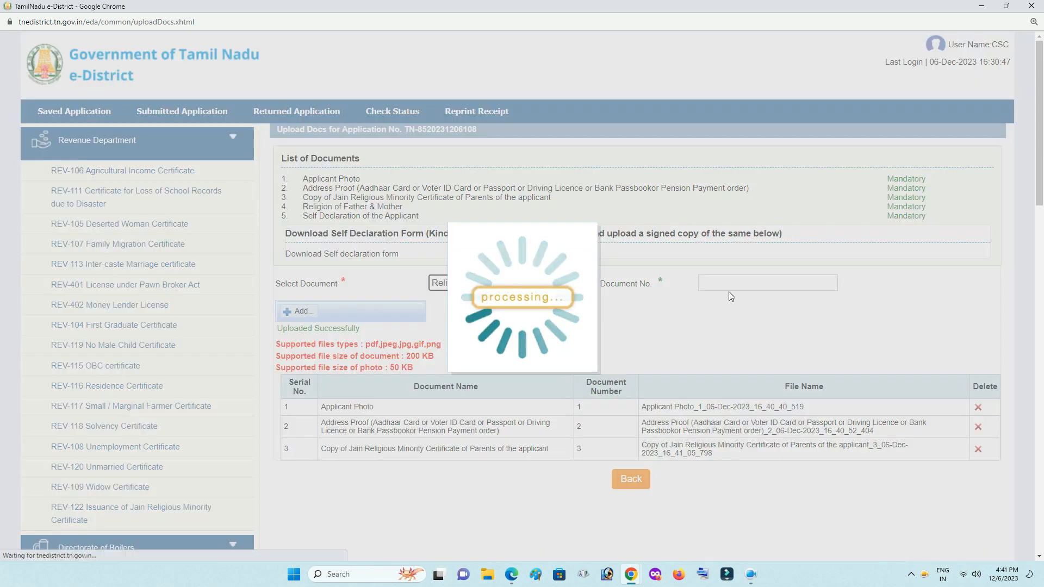
pyautogui.click(762, 283)
pyautogui.write('4')
pyautogui.click(678, 316)
pyautogui.click(296, 311)
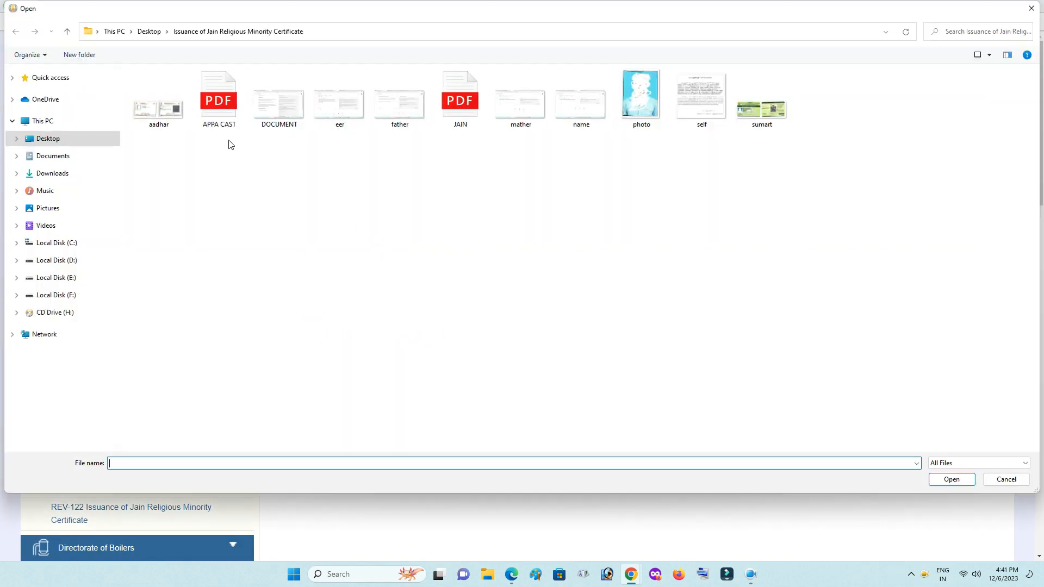
pyautogui.doubleClick(227, 116)
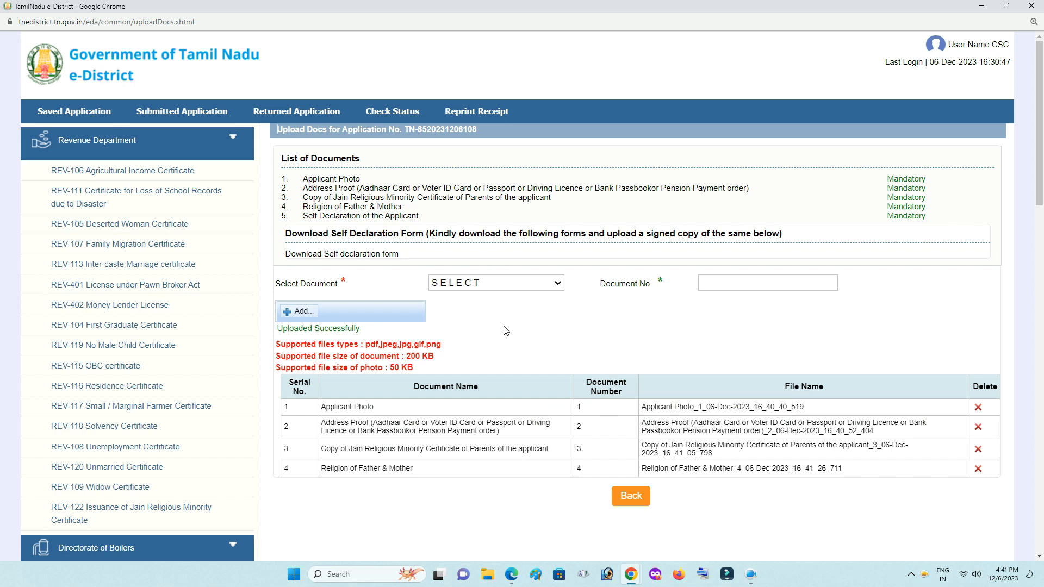
# Upload the self declaration file as Self Declaration of the Applicant, document number 5.
pyautogui.click(513, 284)
pyautogui.click(544, 358)
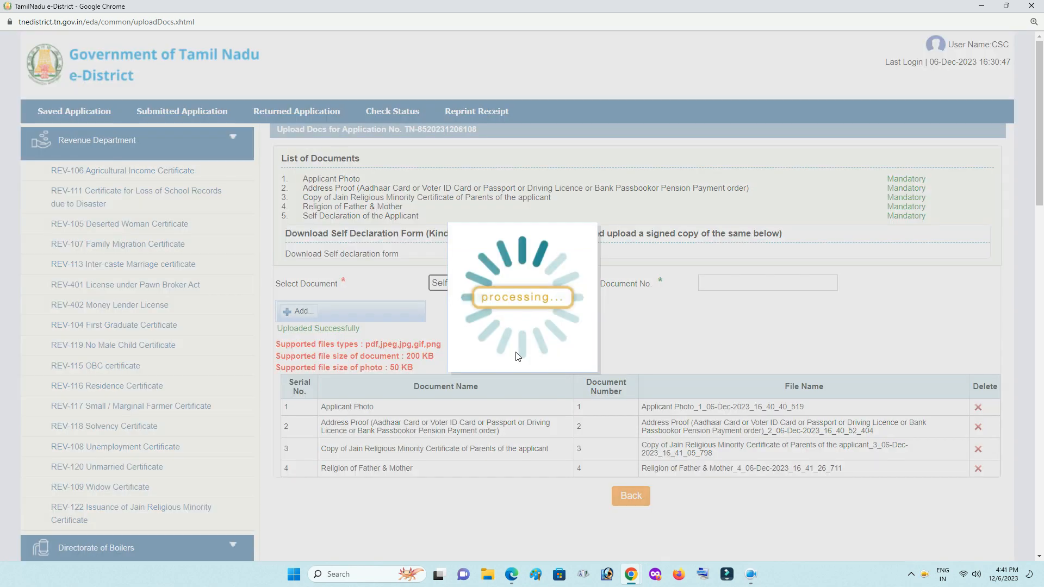
pyautogui.click(765, 283)
pyautogui.write('5')
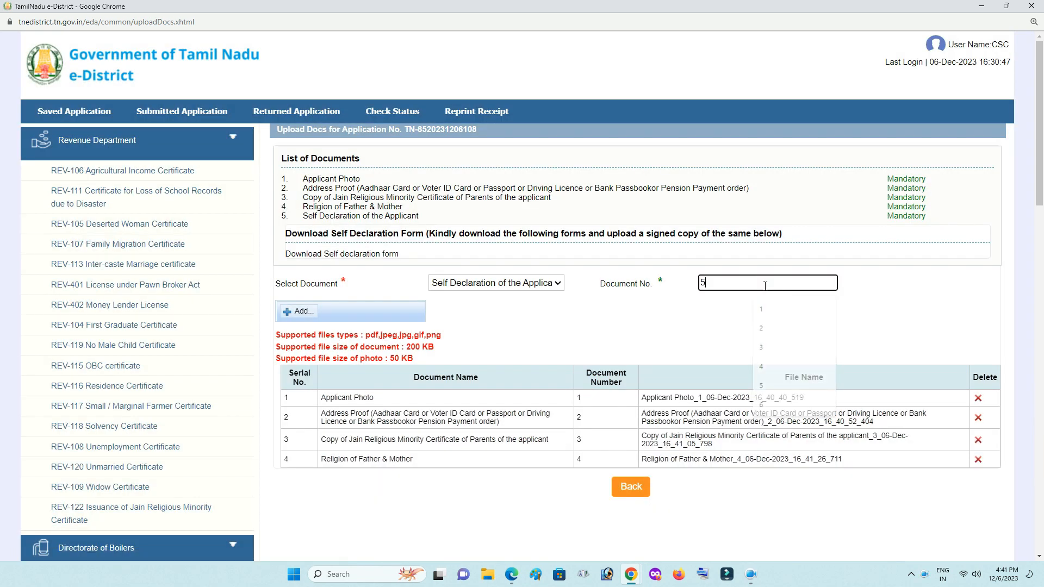
pyautogui.click(665, 320)
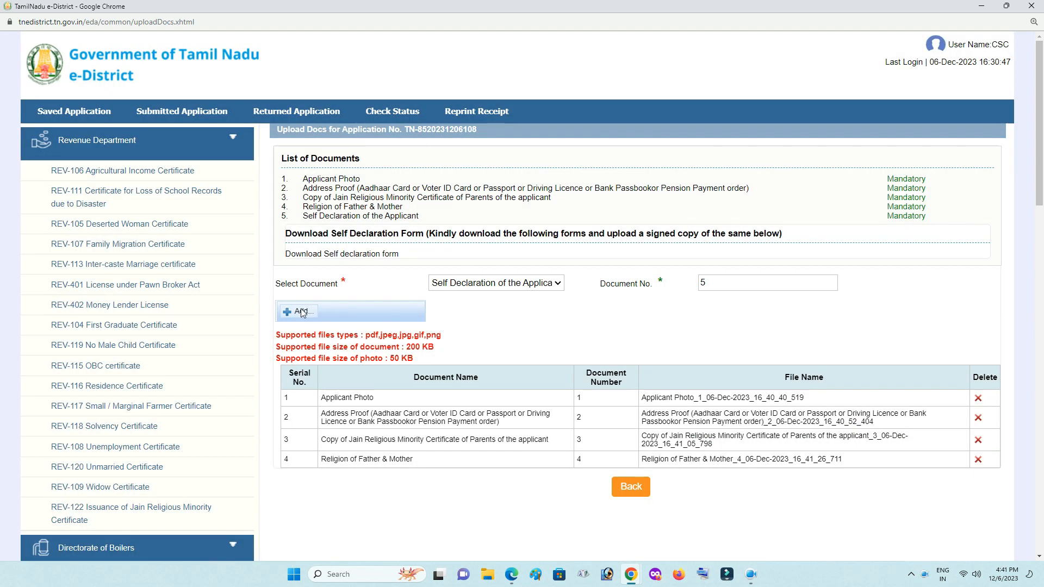
pyautogui.click(302, 313)
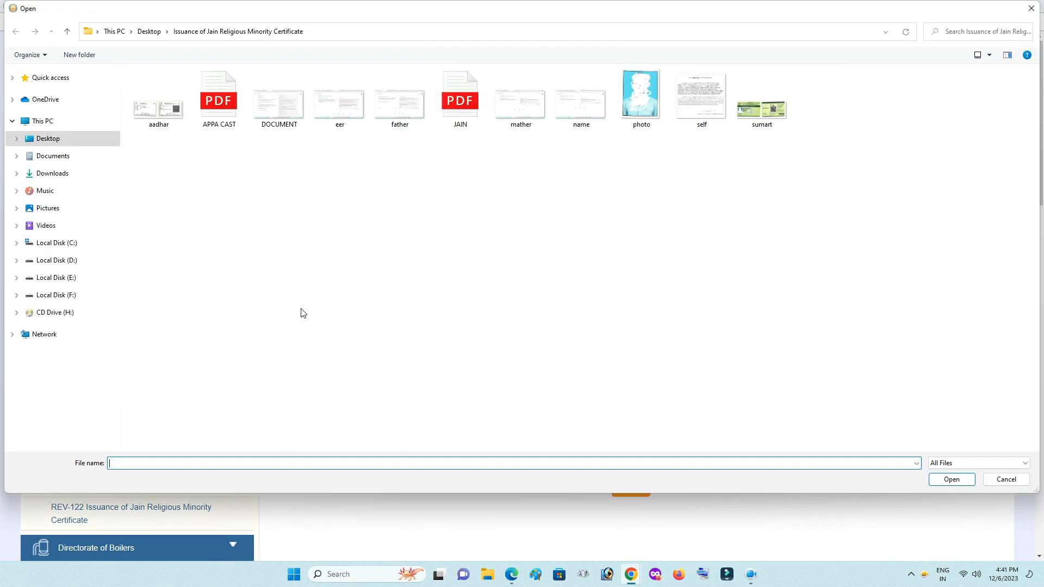
pyautogui.doubleClick(702, 95)
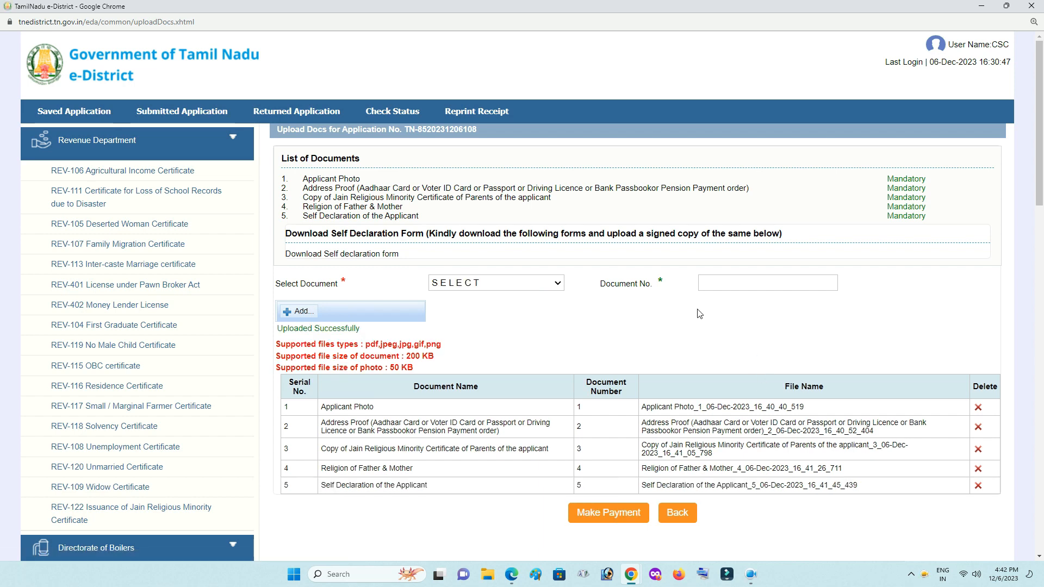
# Make the payment with Cash as the payment type and confirm proceeding.
pyautogui.click(592, 516)
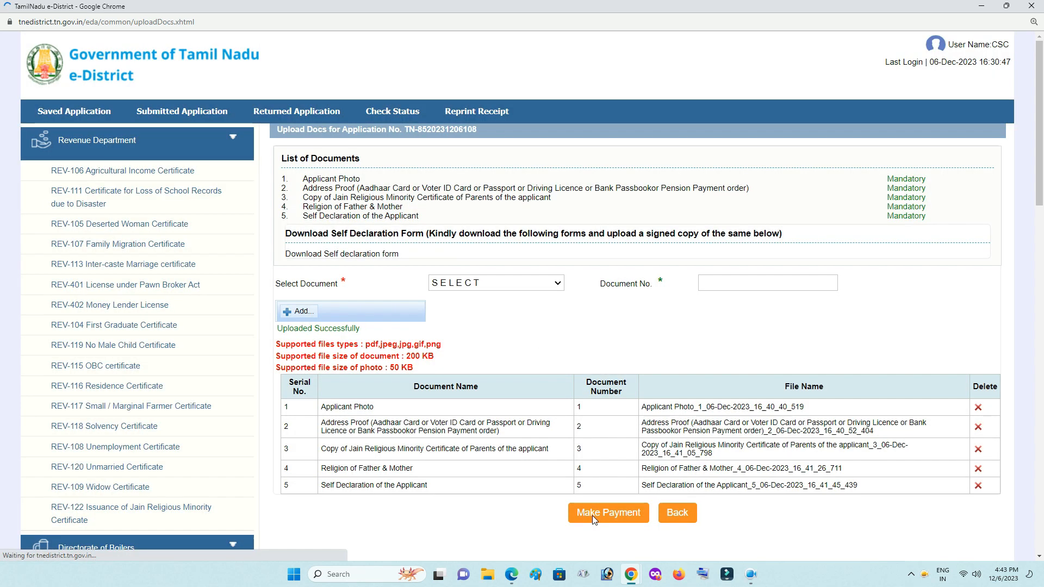
pyautogui.click(539, 212)
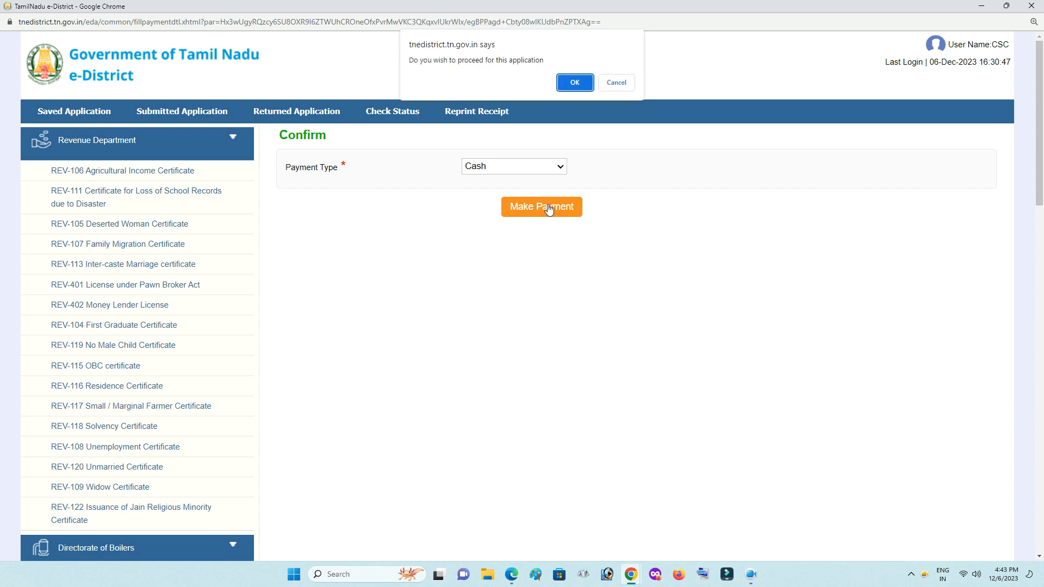
pyautogui.click(569, 82)
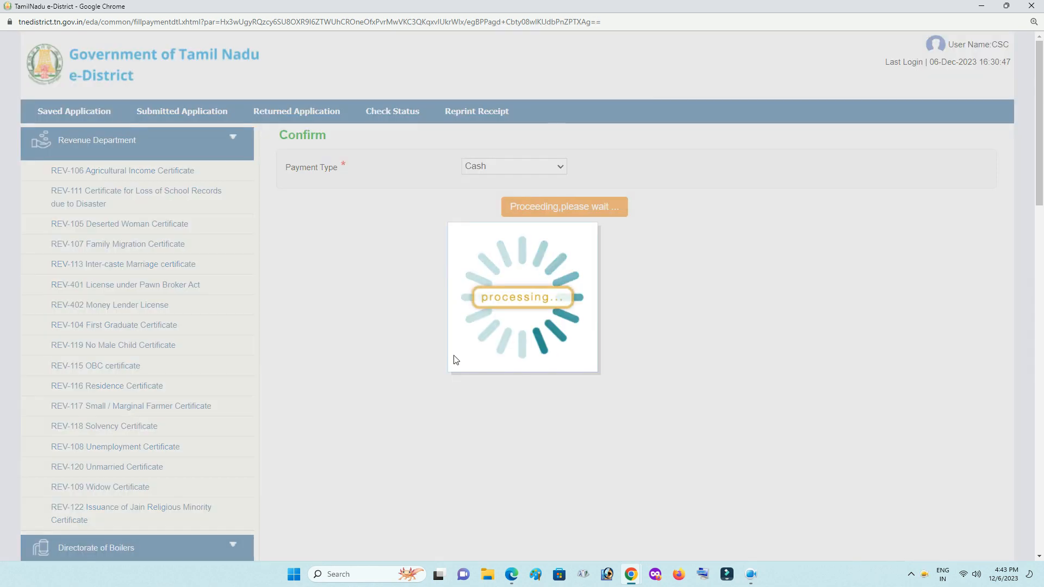